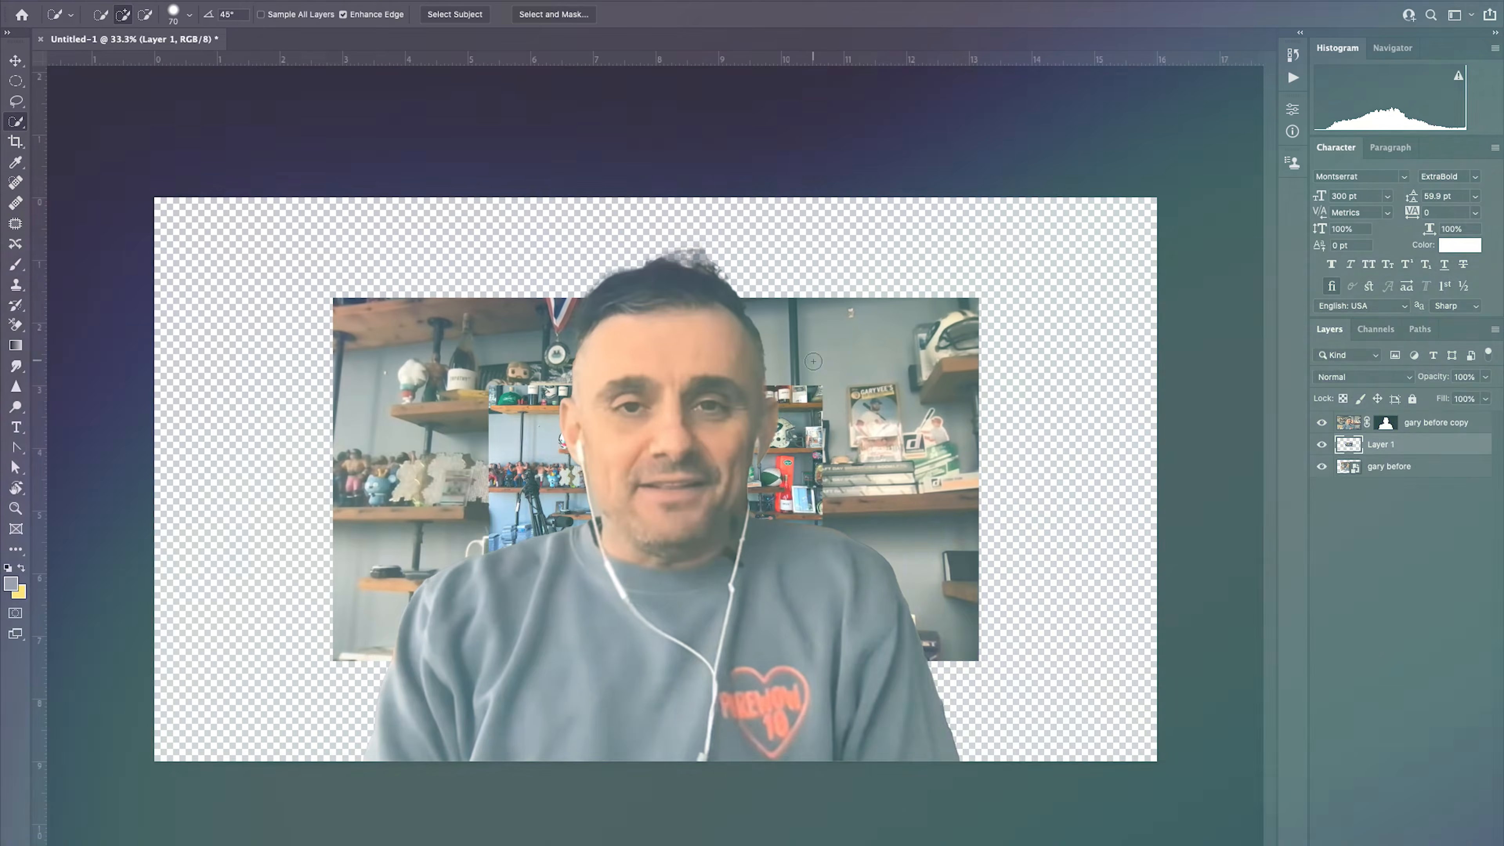
Scale up the office shelf photo on Layer 1 so it fills the whole canvas behind the man
{"action": "key", "text": "ctrl+t"}
{"action": "left_click_drag", "start_coordinate": [822, 376], "coordinate": [1155, 196]}
{"action": "key", "text": "Return"}
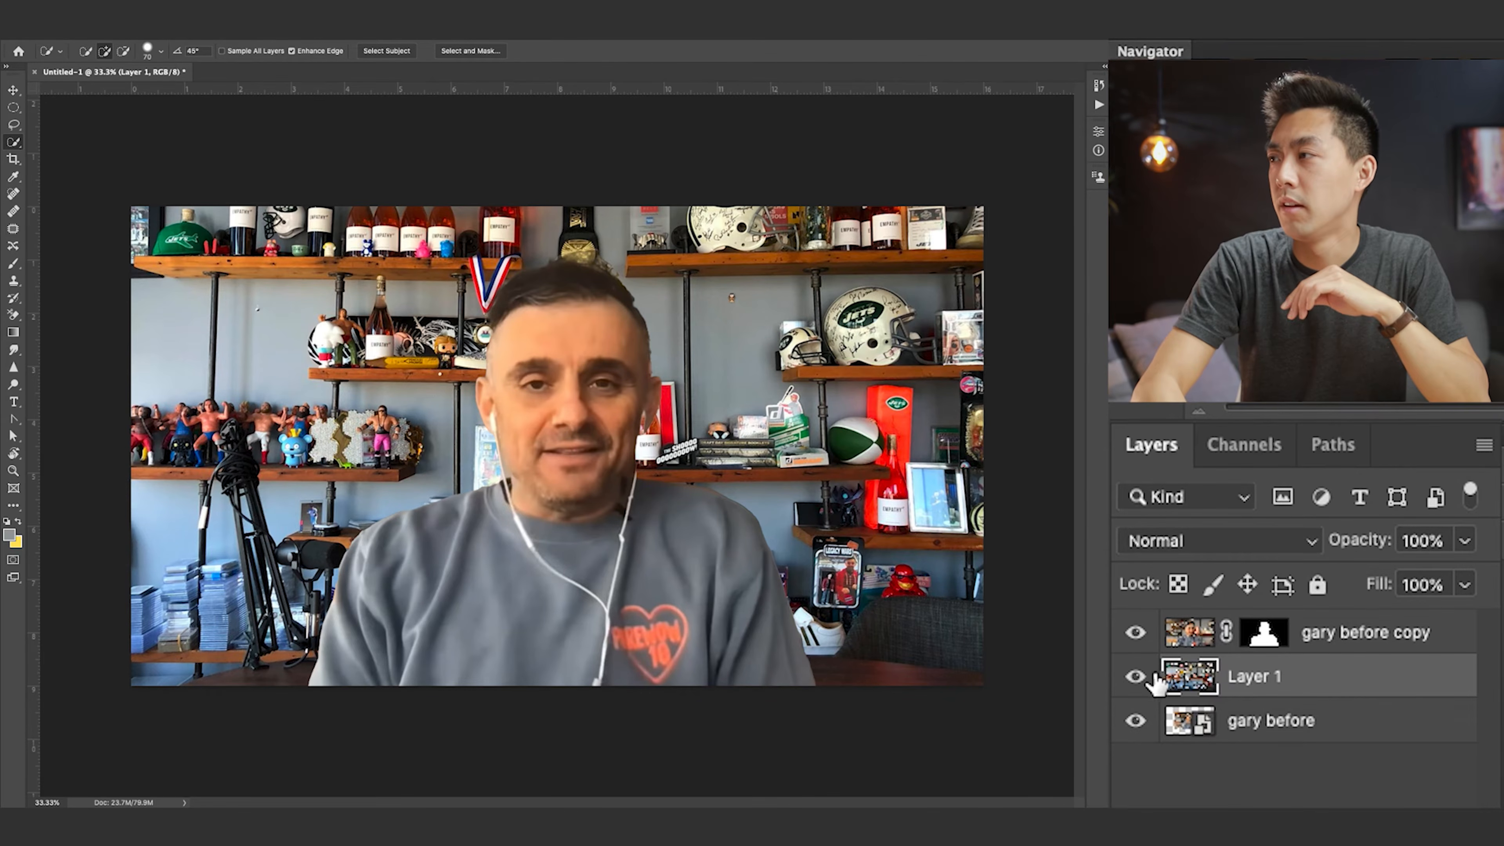
Toggle the visibility of Layer 1 to compare backgrounds, and hide the gary before copy layer
{"action": "left_click", "coordinate": [1143, 676]}
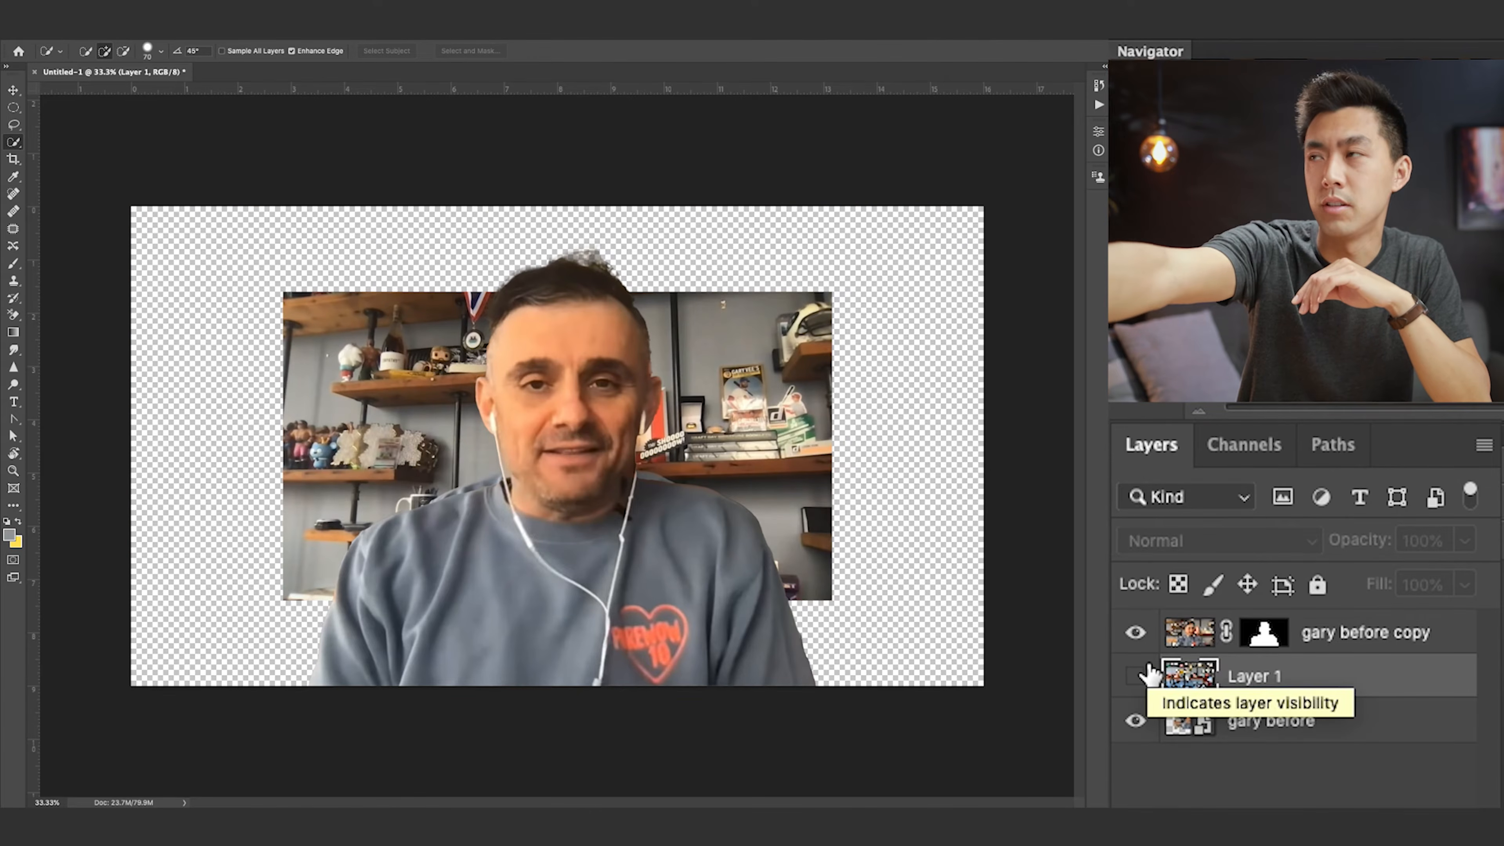
{"action": "left_click", "coordinate": [1137, 678]}
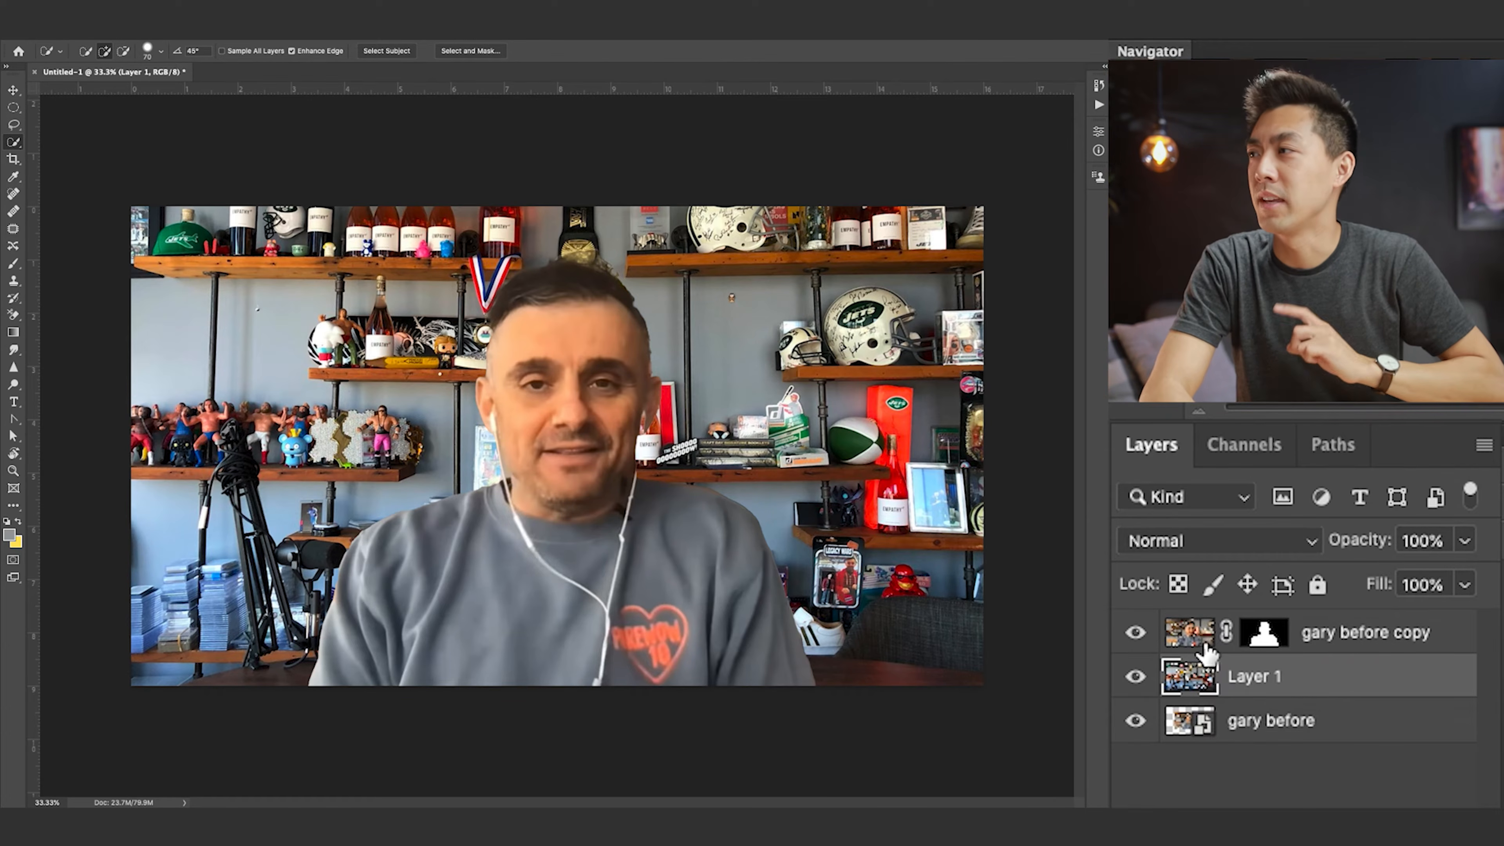
{"action": "left_click", "coordinate": [1135, 632]}
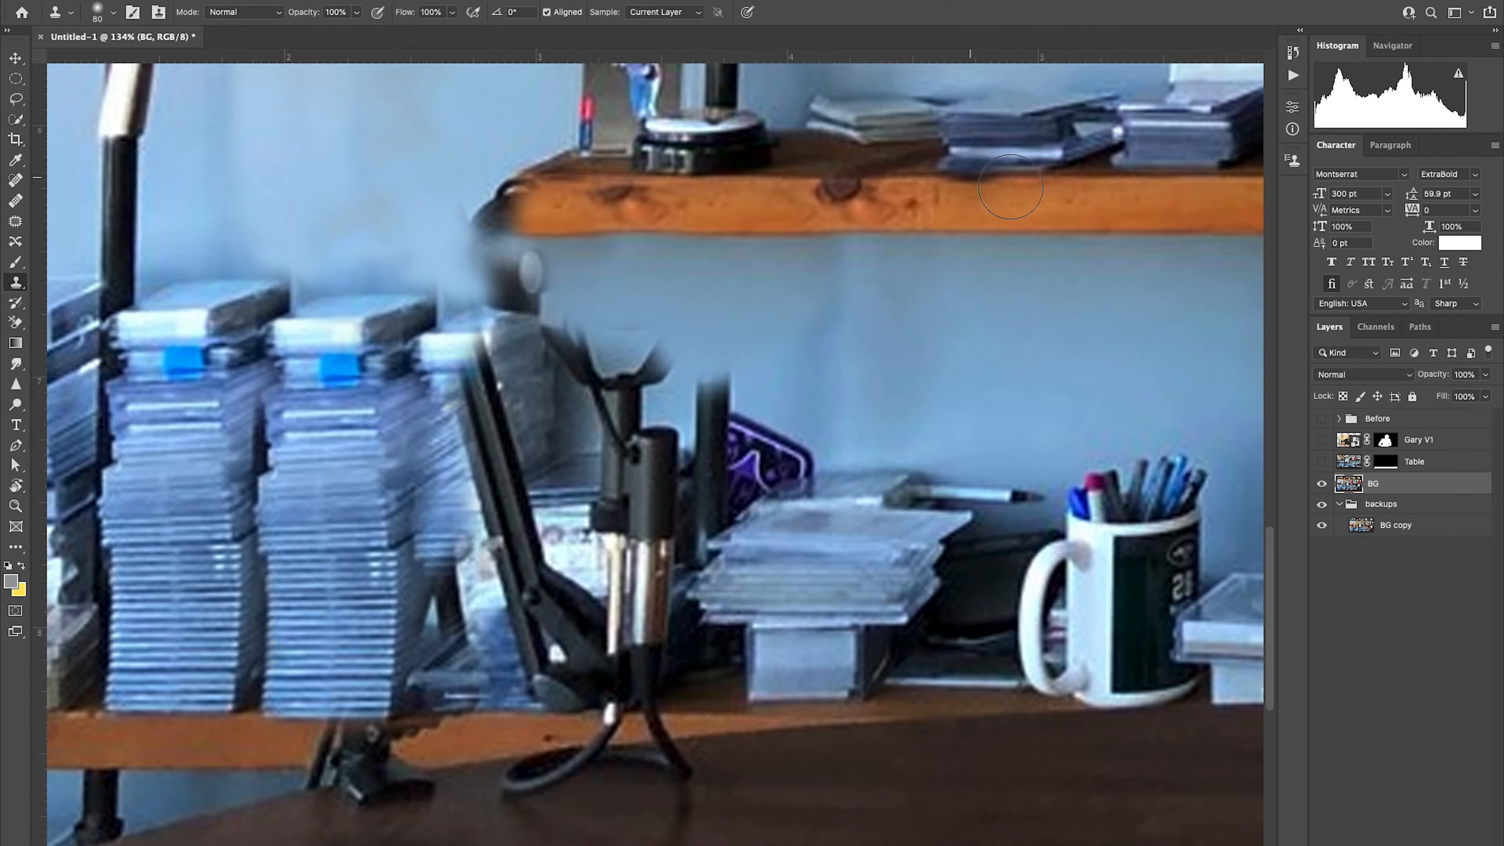
Clone out the microphone and its stand on the BG layer and compare the cleanup with the backups group
{"action": "mouse_move", "coordinate": [506, 237]}
{"action": "left_mouse_down"}
{"action": "mouse_move", "coordinate": [487, 554]}
{"action": "mouse_move", "coordinate": [806, 420]}
{"action": "left_mouse_up"}
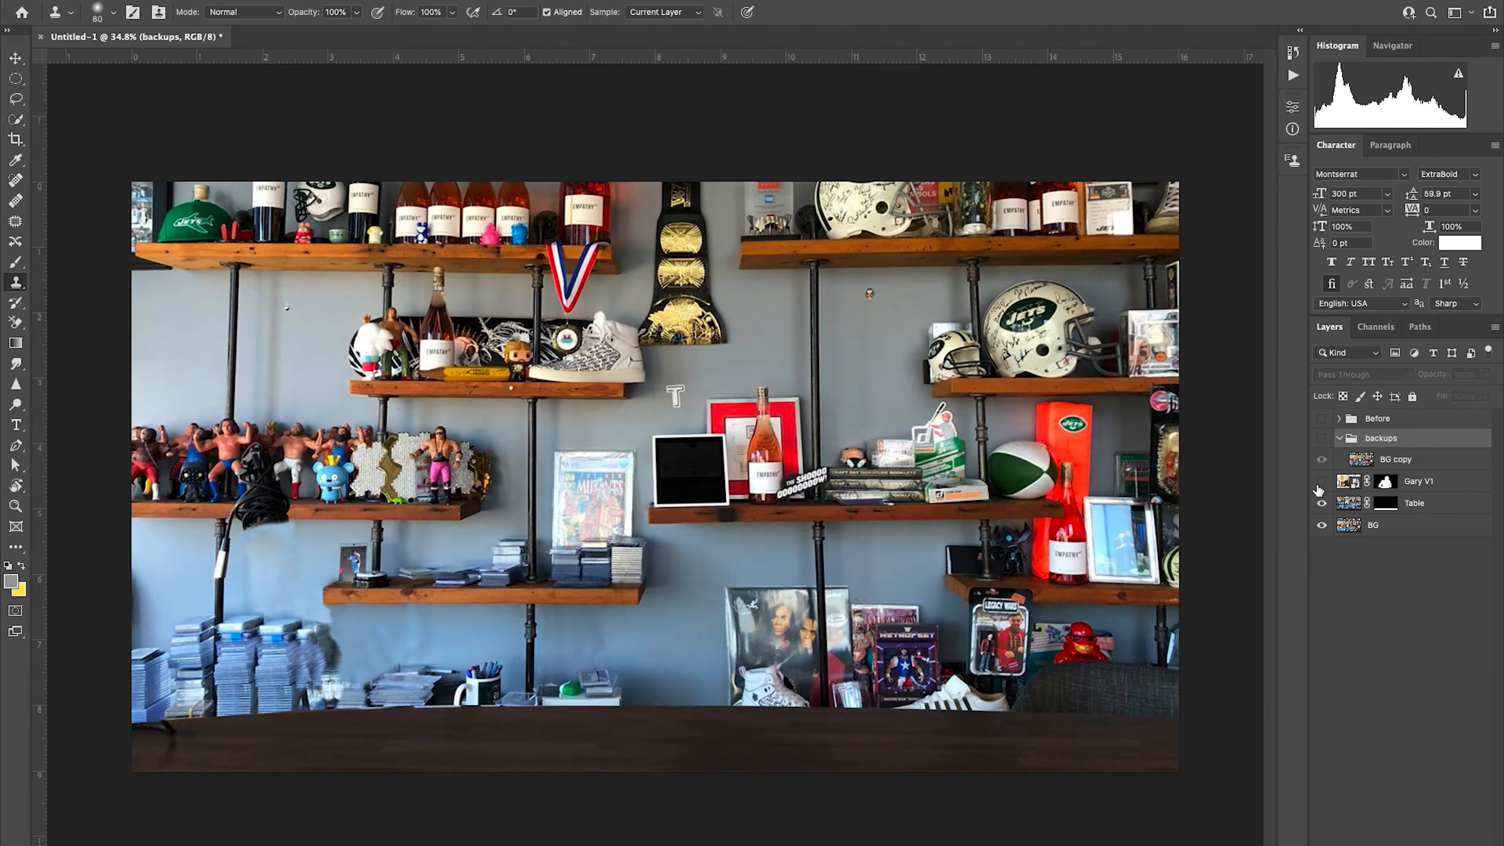
{"action": "left_click", "coordinate": [1321, 481]}
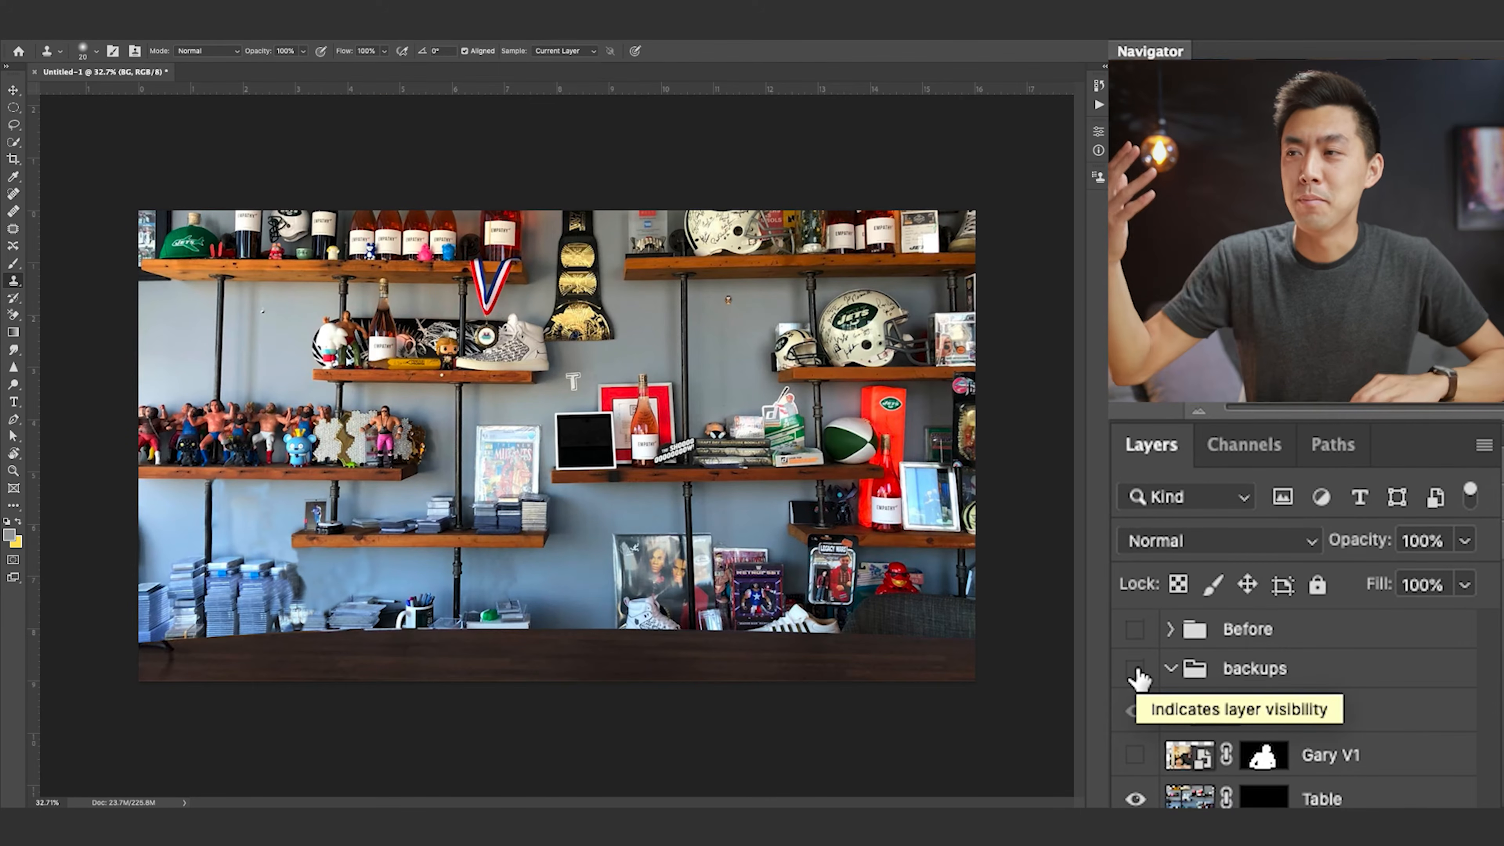
{"action": "left_click", "coordinate": [1136, 669]}
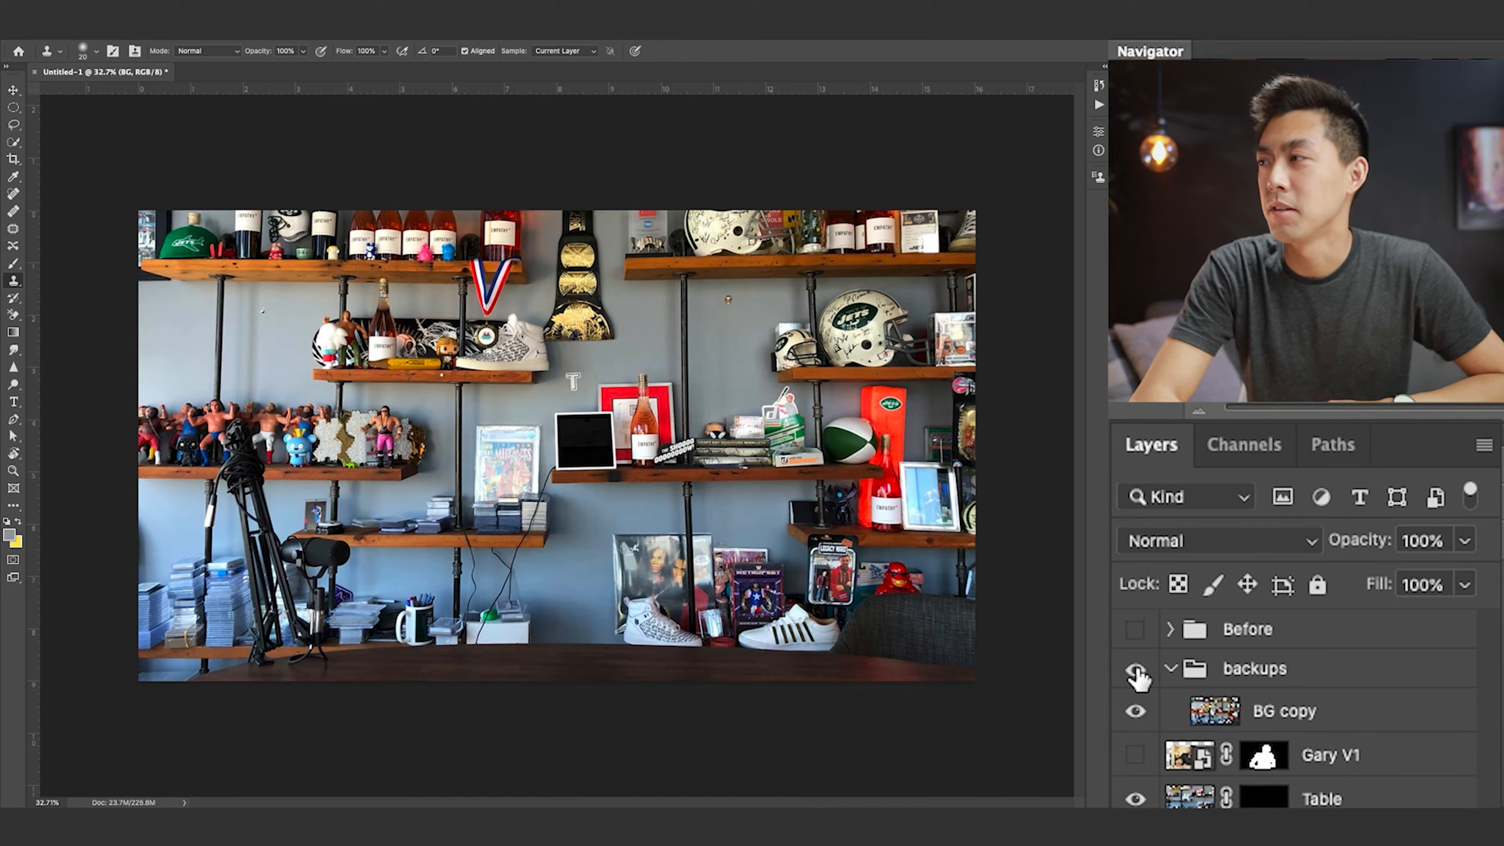
{"action": "left_click", "coordinate": [1135, 669]}
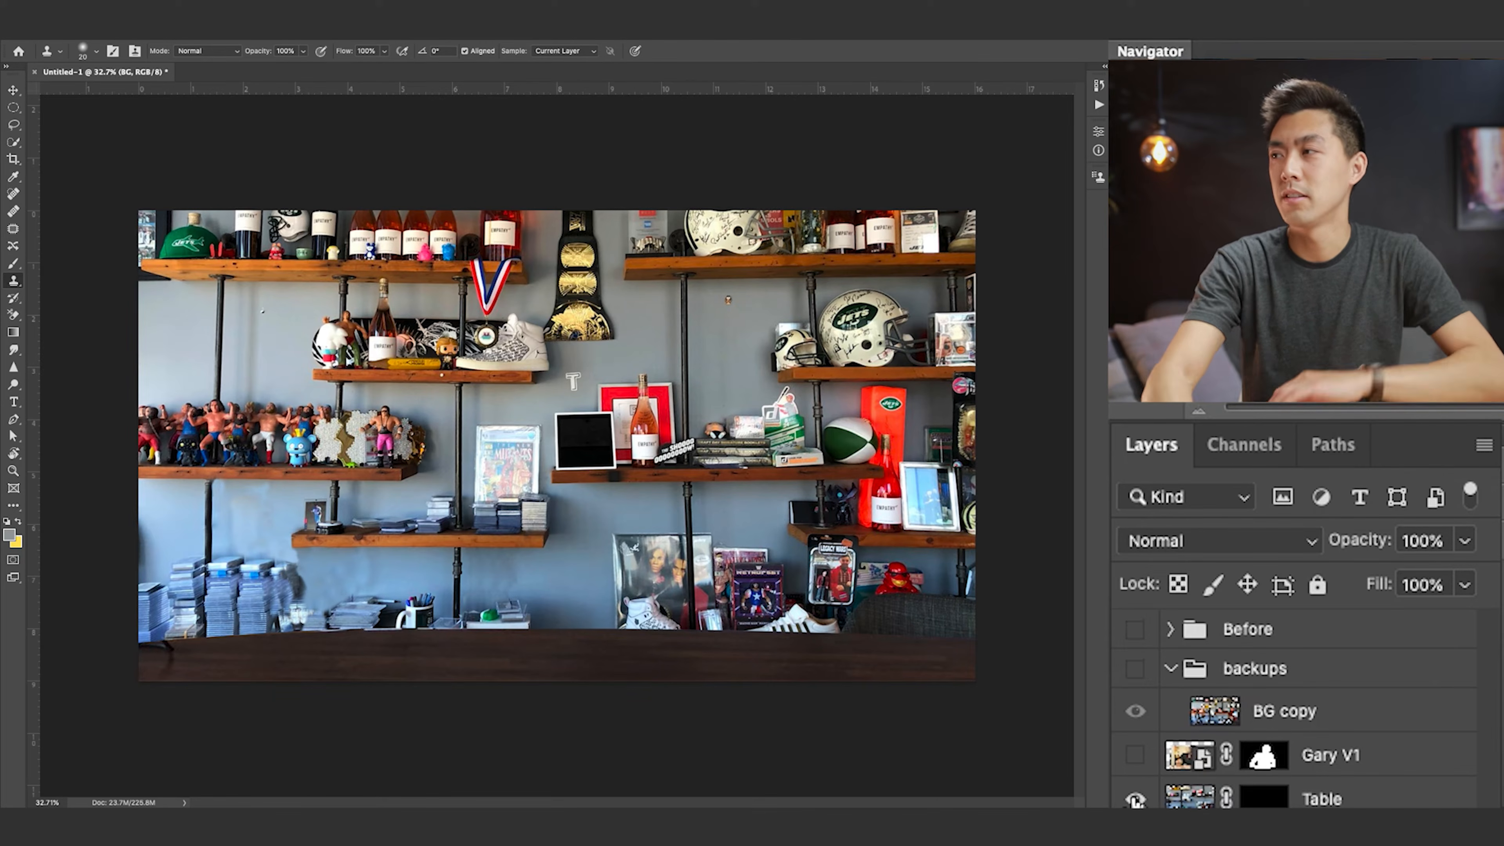
Show the Gary V1 cutout over the cleaned background and compare it with the Before group
{"action": "left_click", "coordinate": [1133, 757]}
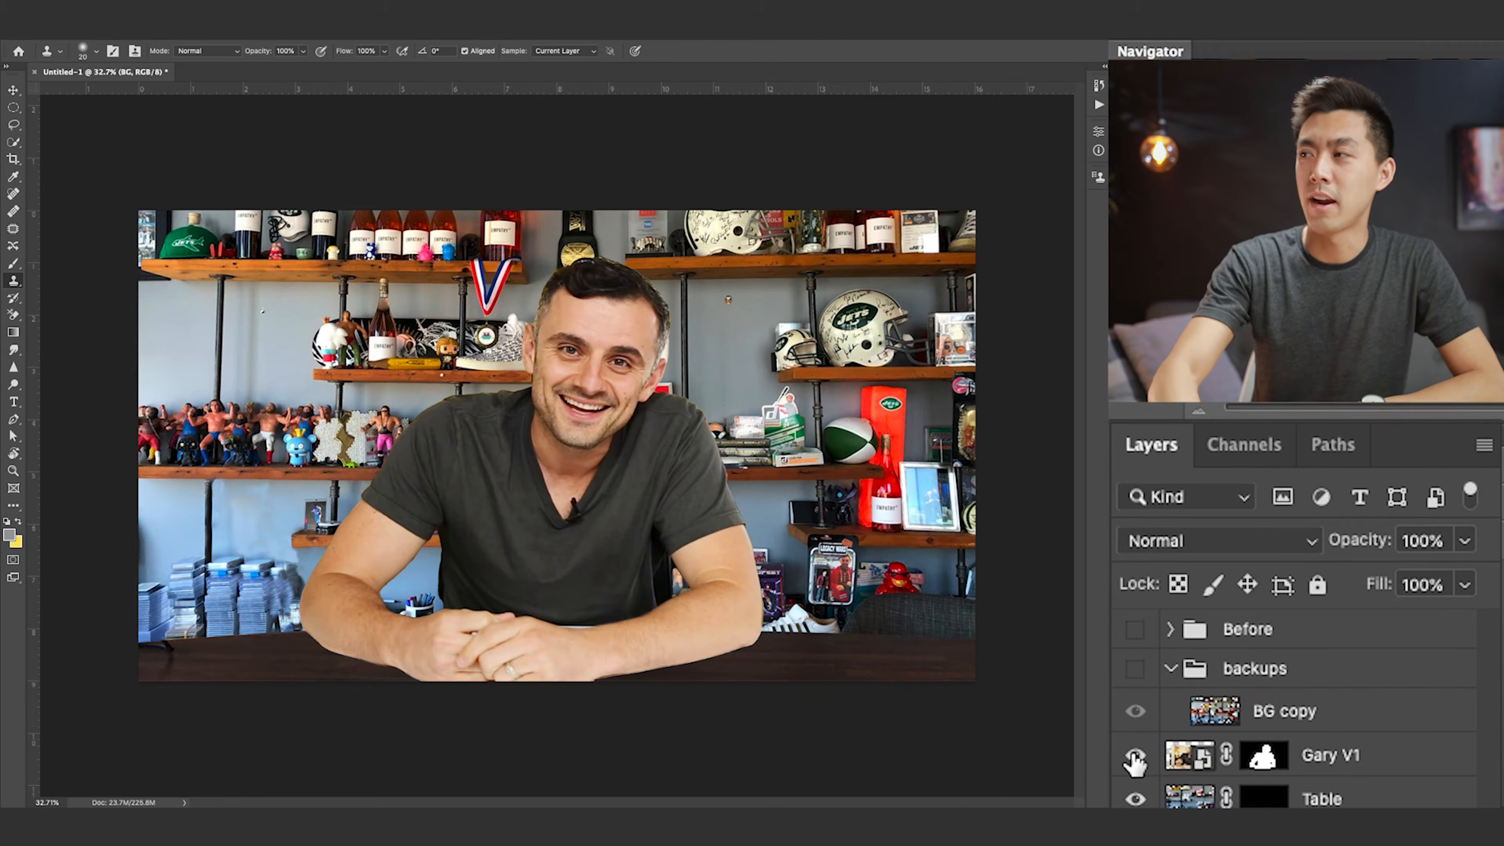
{"action": "left_click", "coordinate": [1136, 630]}
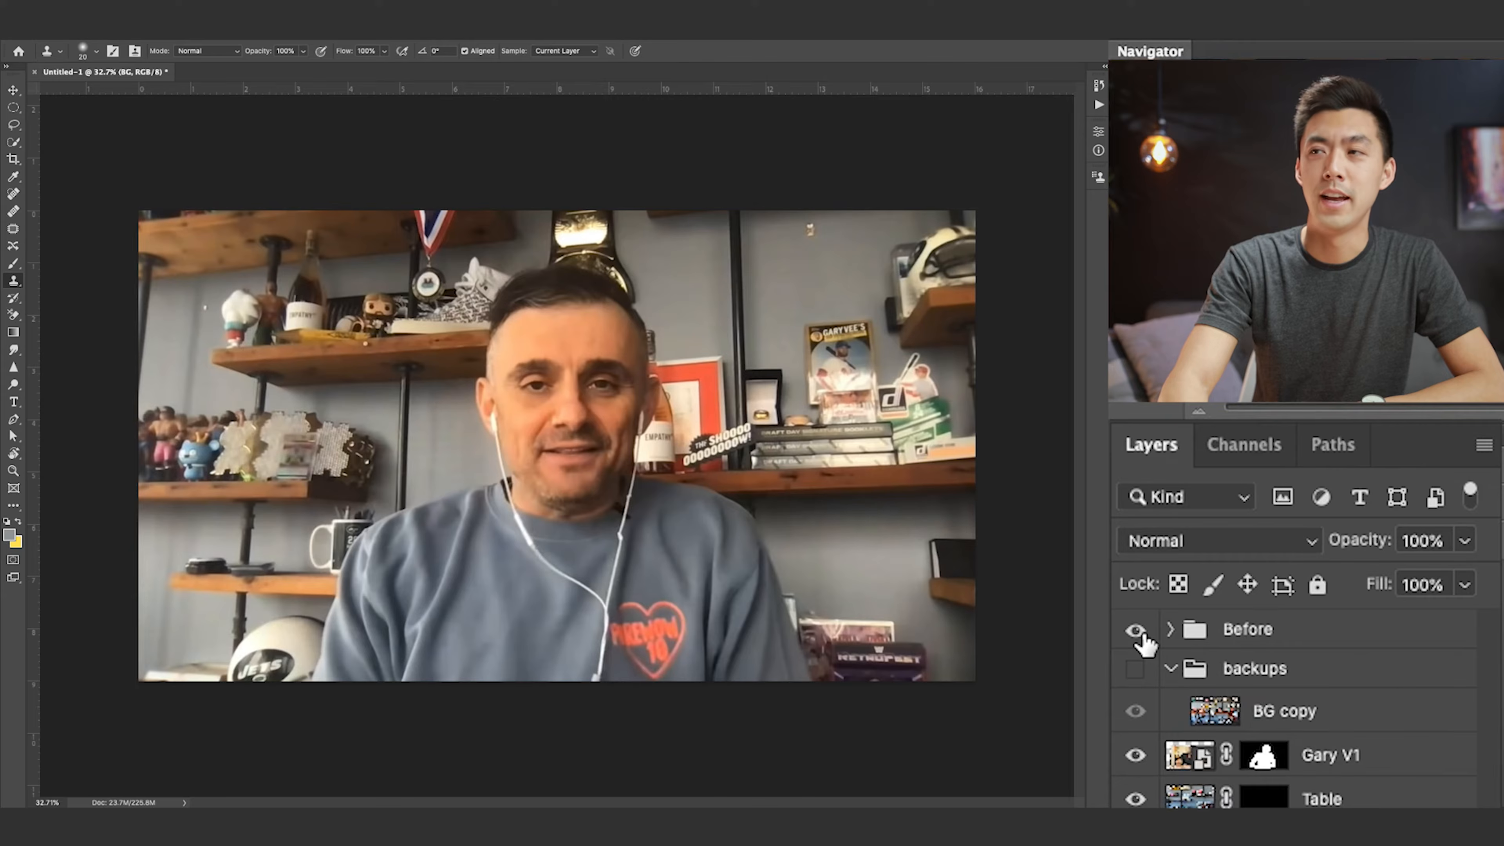
{"action": "left_click", "coordinate": [1137, 633]}
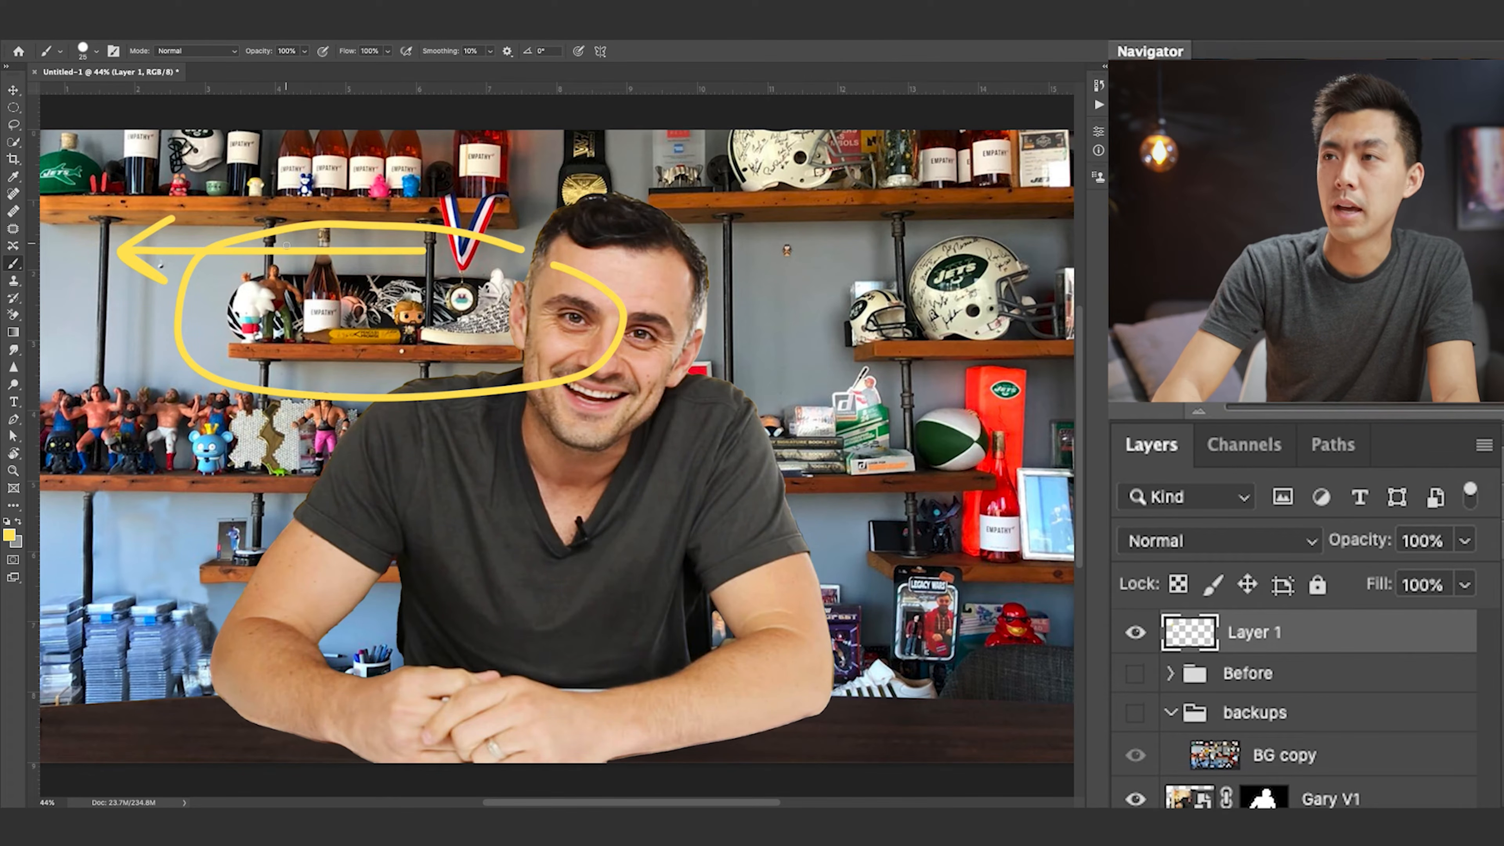
Circle the vertical shelf pipes in yellow on Layer 1 and undo all the brush annotations around the sneaker shelf
{"action": "left_click_drag", "start_coordinate": [242, 272], "coordinate": [269, 207]}
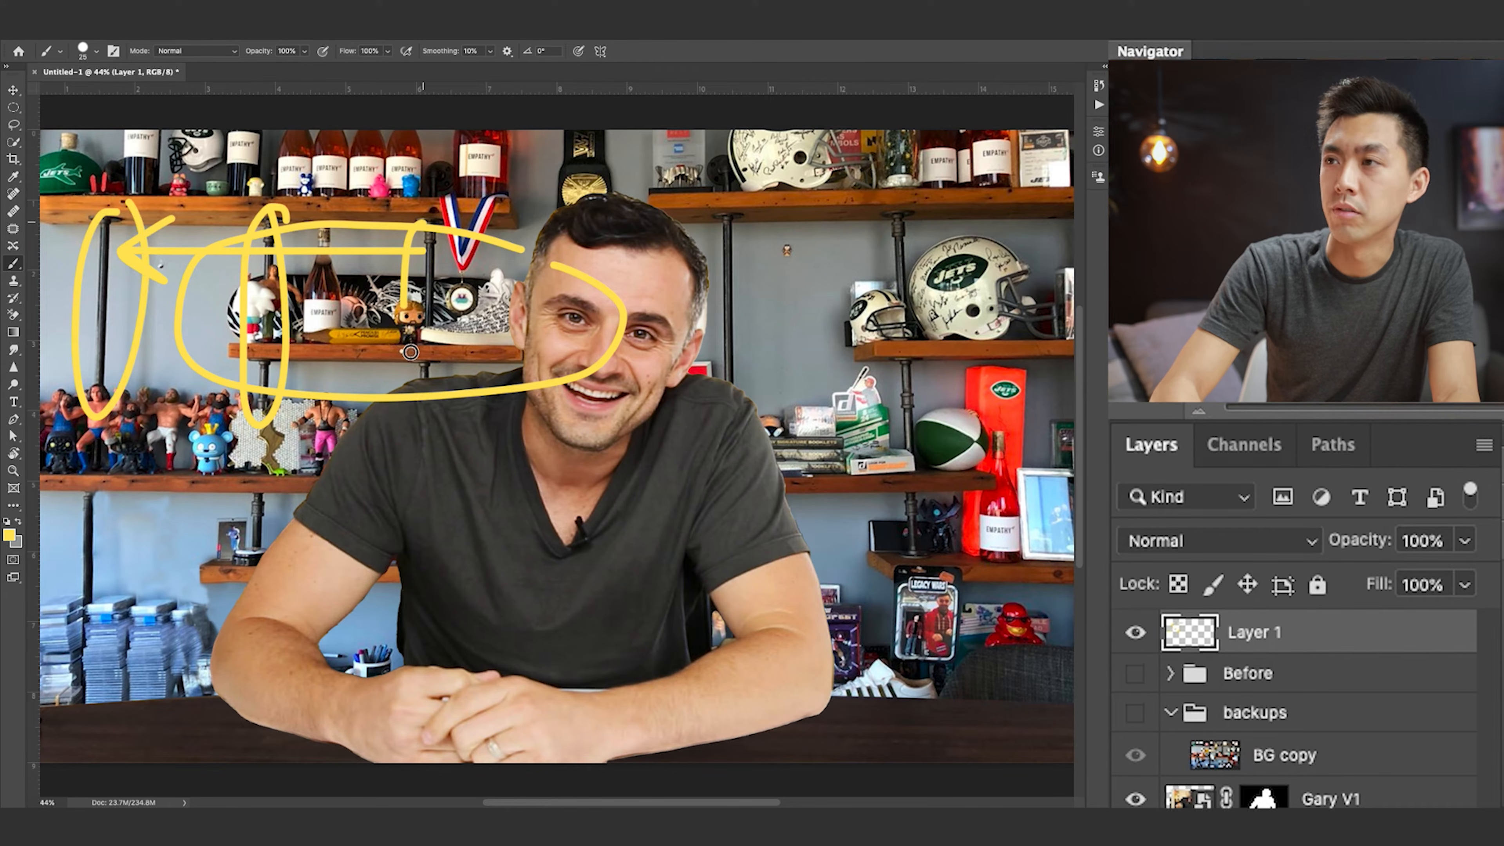
{"action": "left_click_drag", "start_coordinate": [438, 249], "coordinate": [426, 219]}
{"action": "key", "text": "ctrl+z"}
{"action": "key", "text": "ctrl+z"}
{"action": "key", "text": "ctrl+z"}
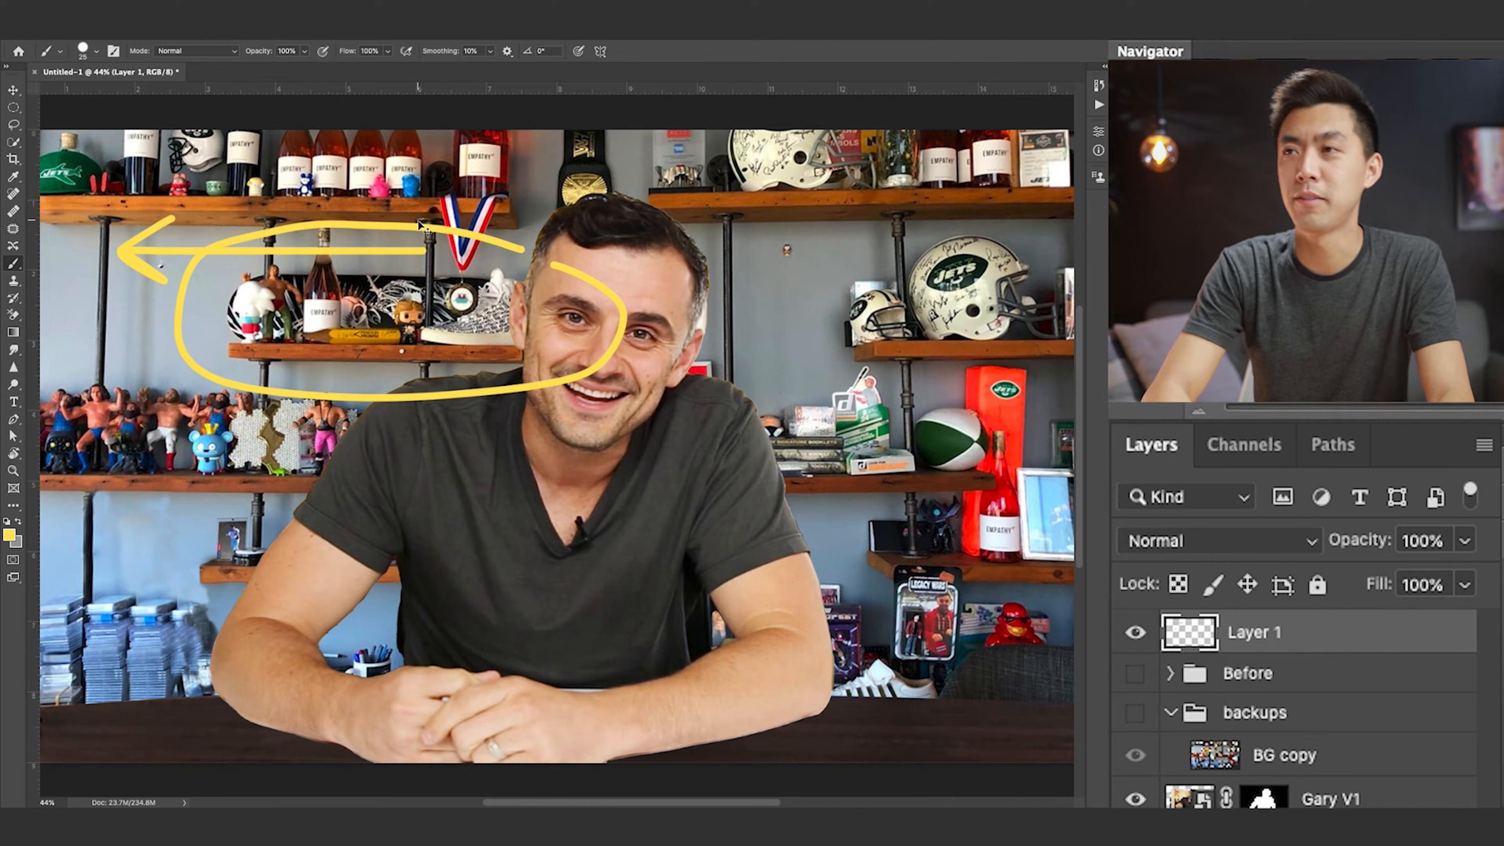
{"action": "key", "text": "ctrl+z"}
{"action": "key", "text": "ctrl+z"}
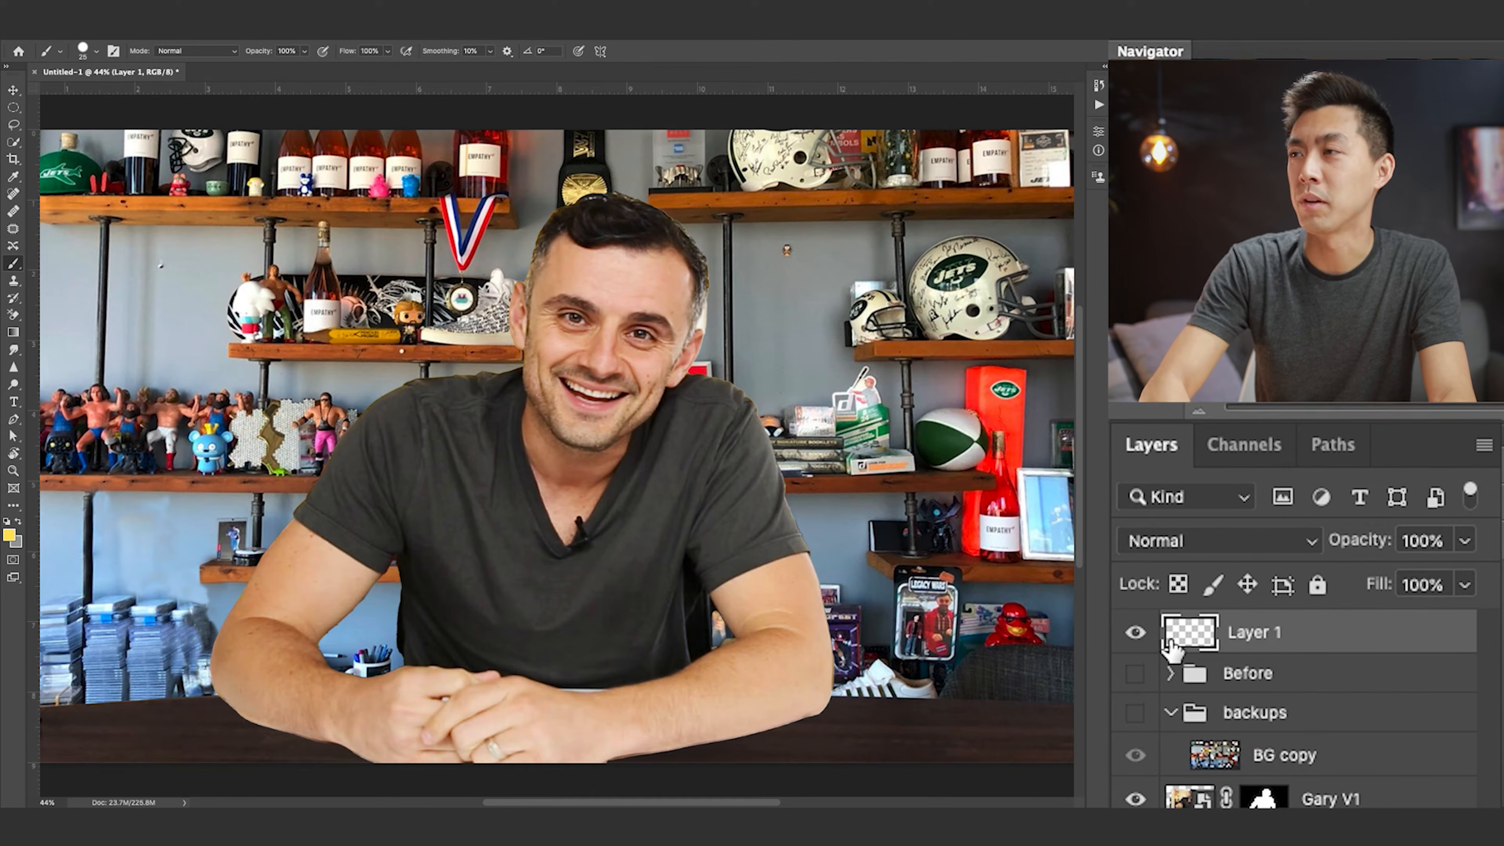
Brush a large yellow loop around the man's head and shoulders to mark the area of distracting background
{"action": "mouse_move", "coordinate": [725, 227]}
{"action": "left_mouse_down"}
{"action": "mouse_move", "coordinate": [622, 168]}
{"action": "mouse_move", "coordinate": [445, 196]}
{"action": "mouse_move", "coordinate": [342, 434]}
{"action": "mouse_move", "coordinate": [727, 253]}
{"action": "mouse_move", "coordinate": [639, 220]}
{"action": "left_mouse_up"}
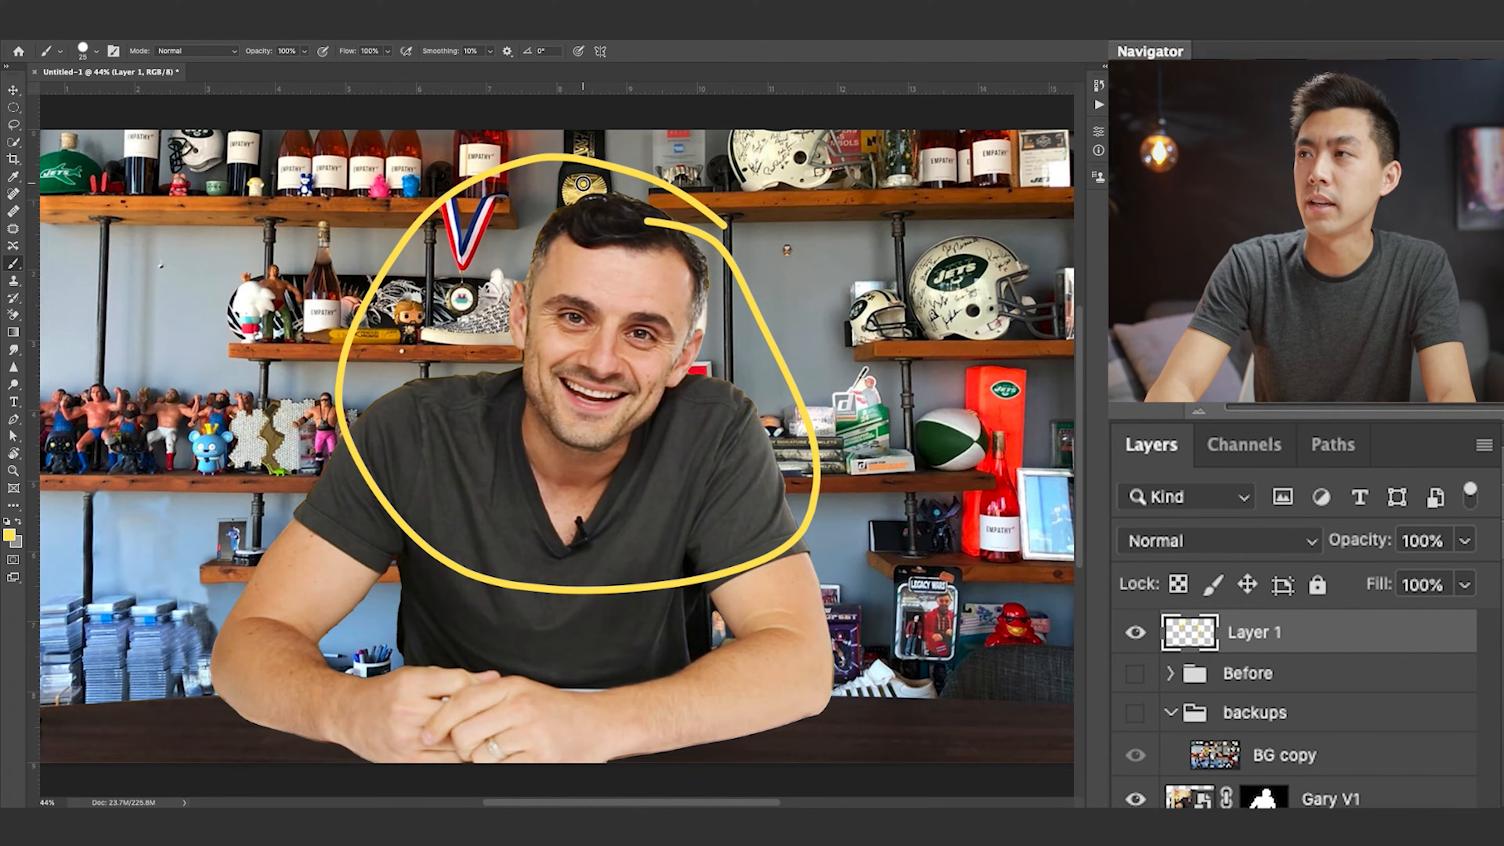
{"action": "left_click_drag", "start_coordinate": [674, 213], "coordinate": [819, 214]}
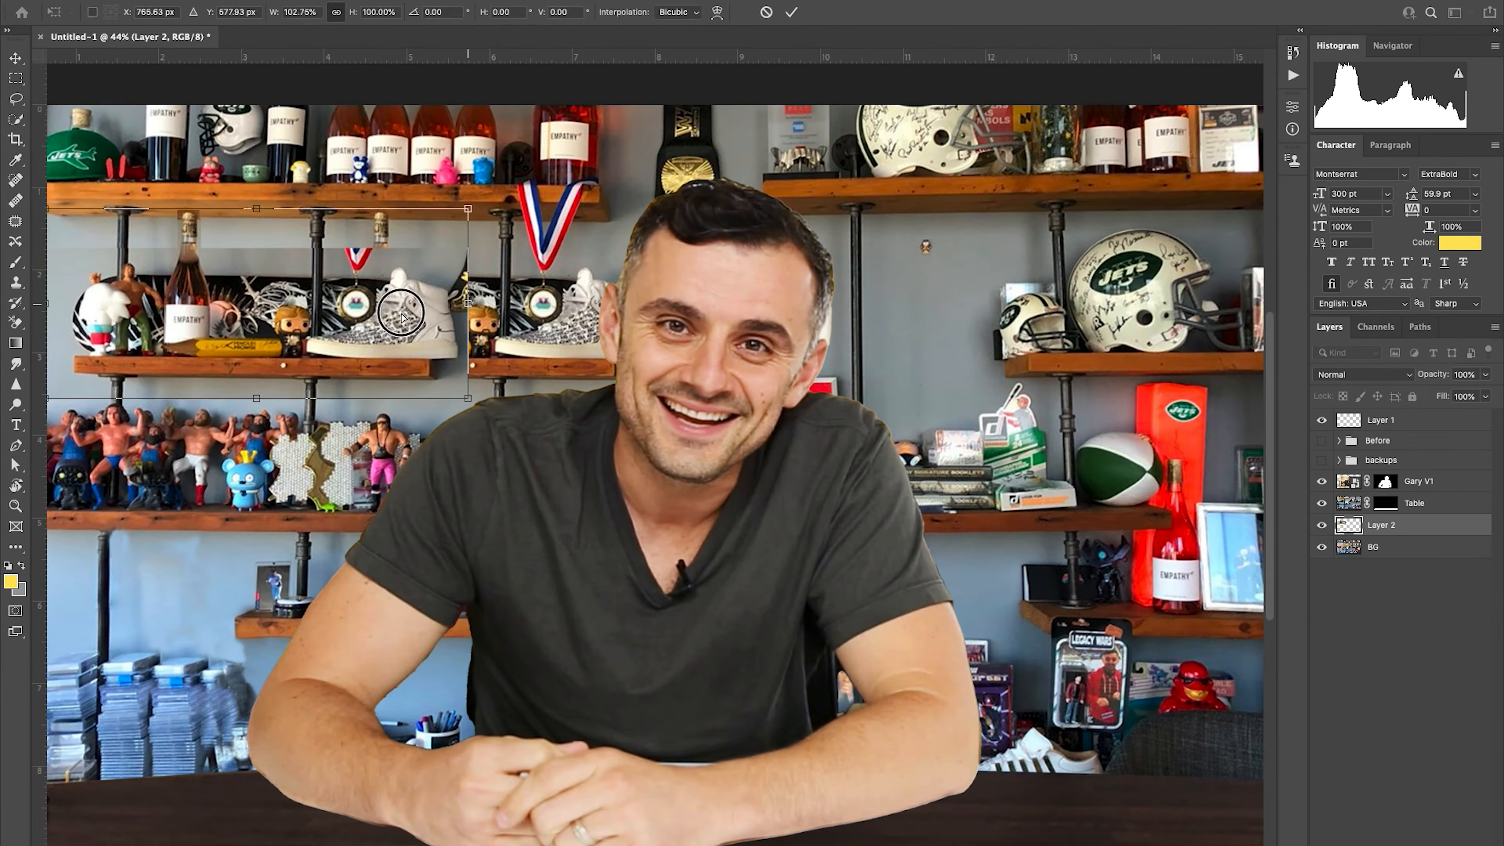
Shift the sneaker shelf left, away from the man's head, and blend it into the wall with smudging and layer masks
{"action": "scroll", "coordinate": [712, 521], "scroll_direction": "up", "scroll_amount": 5}
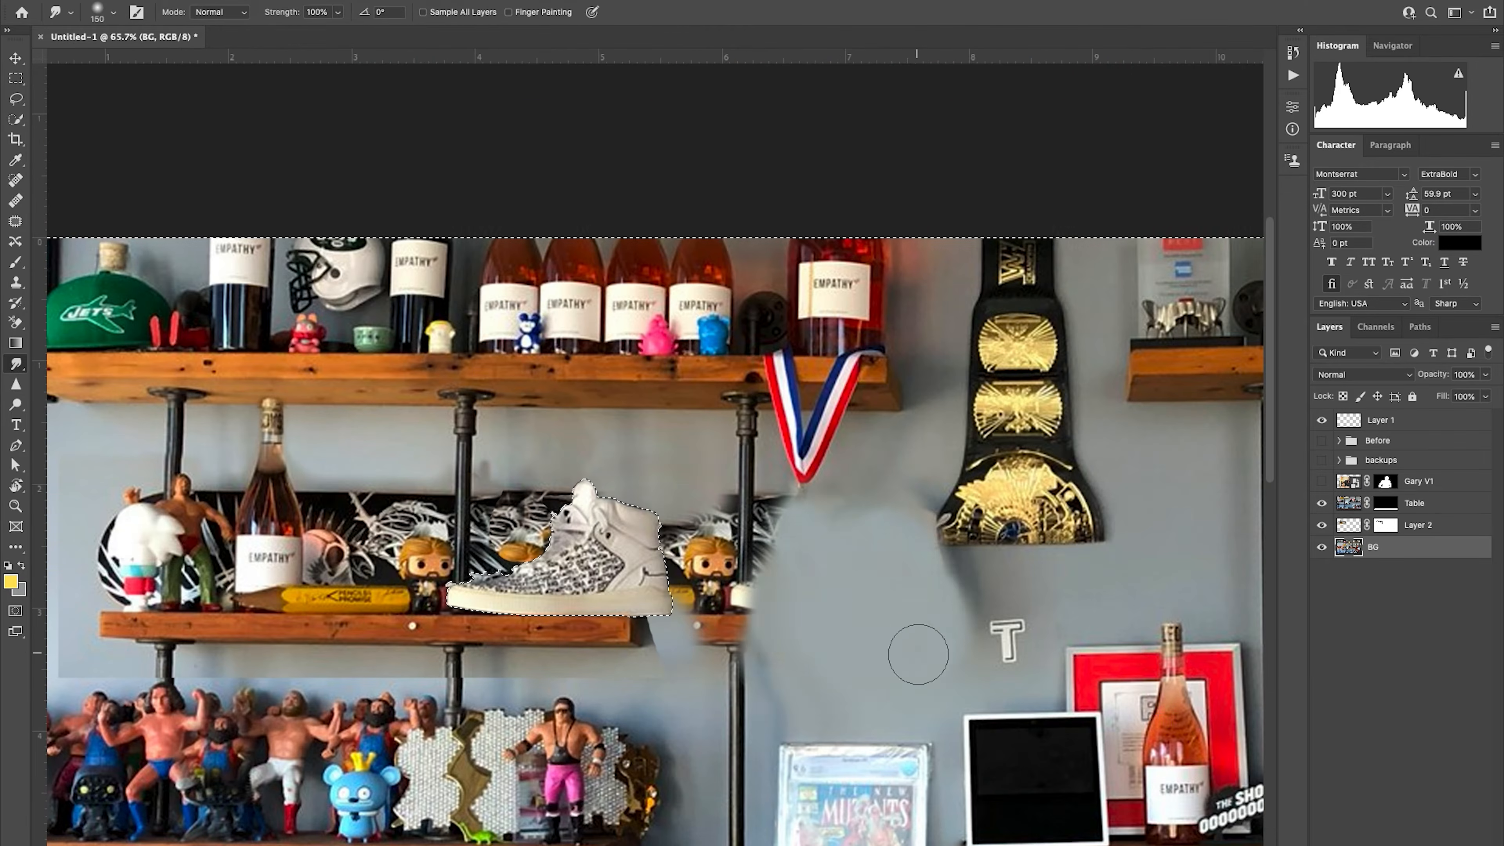
{"action": "scroll", "coordinate": [920, 422], "scroll_direction": "up", "scroll_amount": 5}
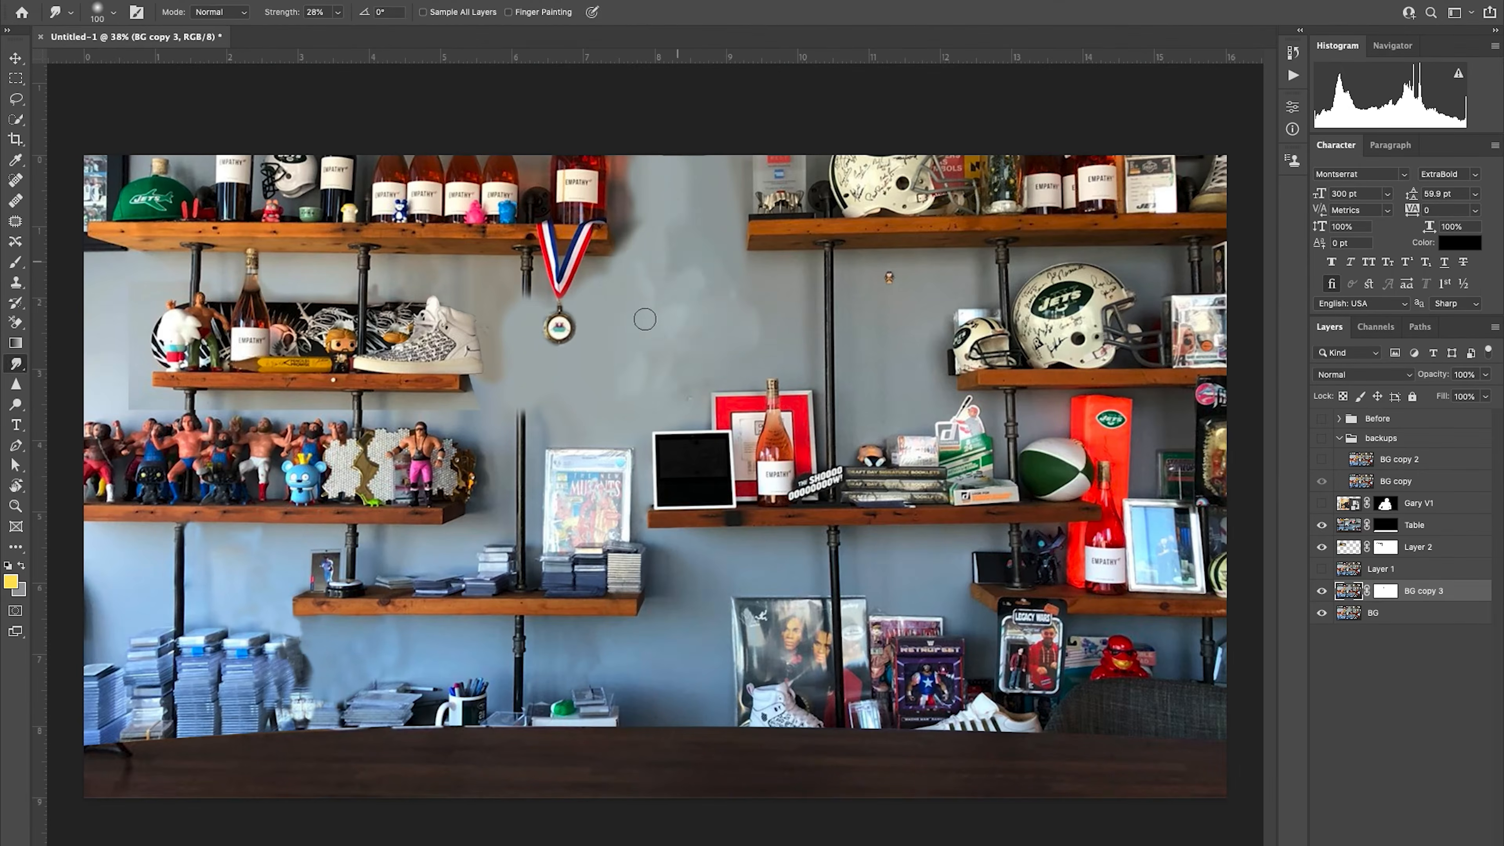
{"action": "key", "text": "ctrl+t"}
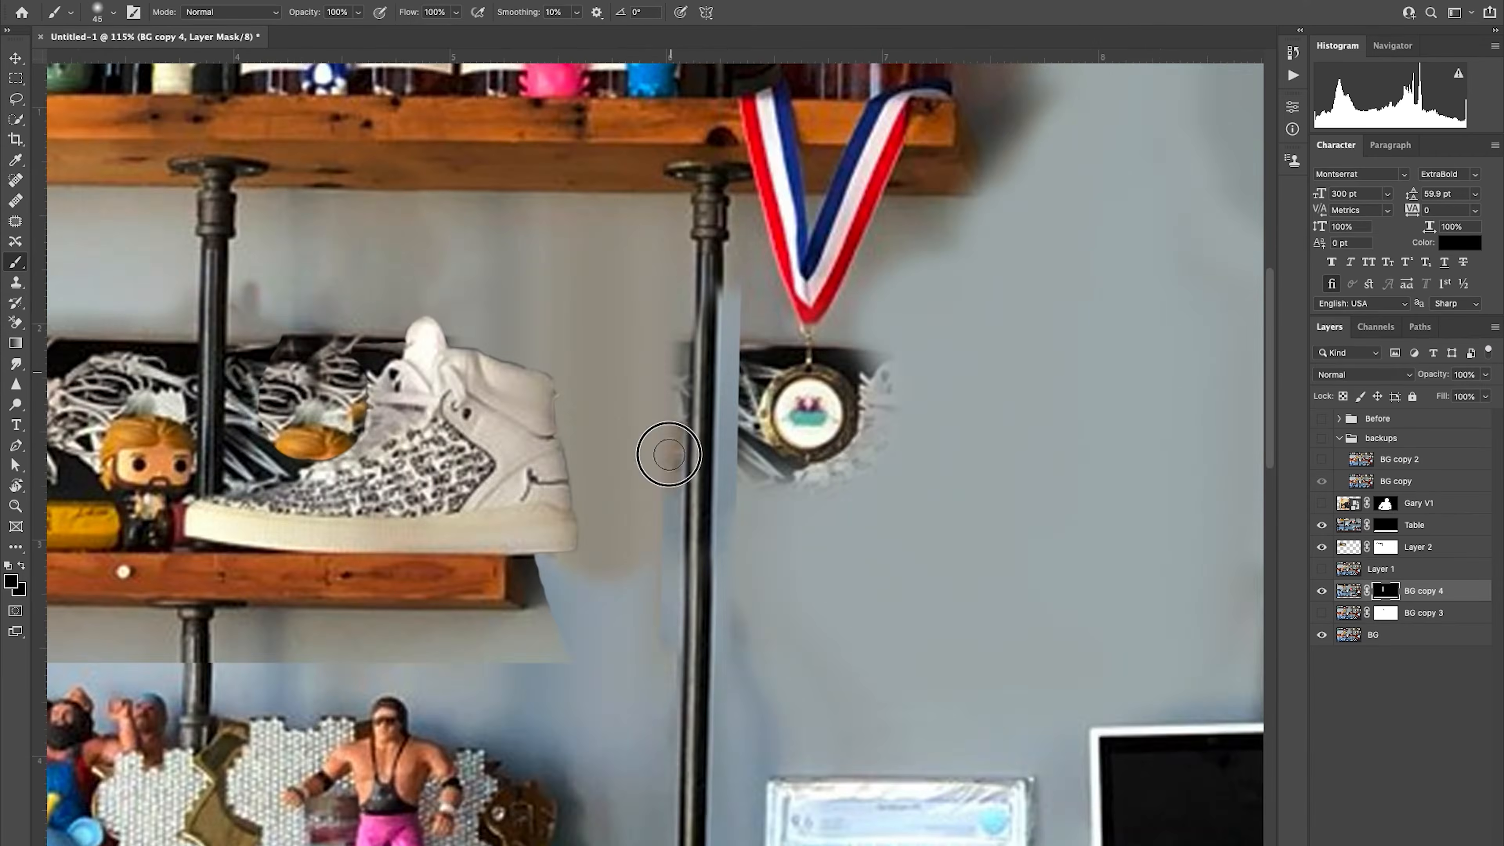
{"action": "scroll", "coordinate": [661, 447], "scroll_direction": "up", "scroll_amount": 3}
{"action": "scroll", "coordinate": [710, 473], "scroll_direction": "down", "scroll_amount": 3}
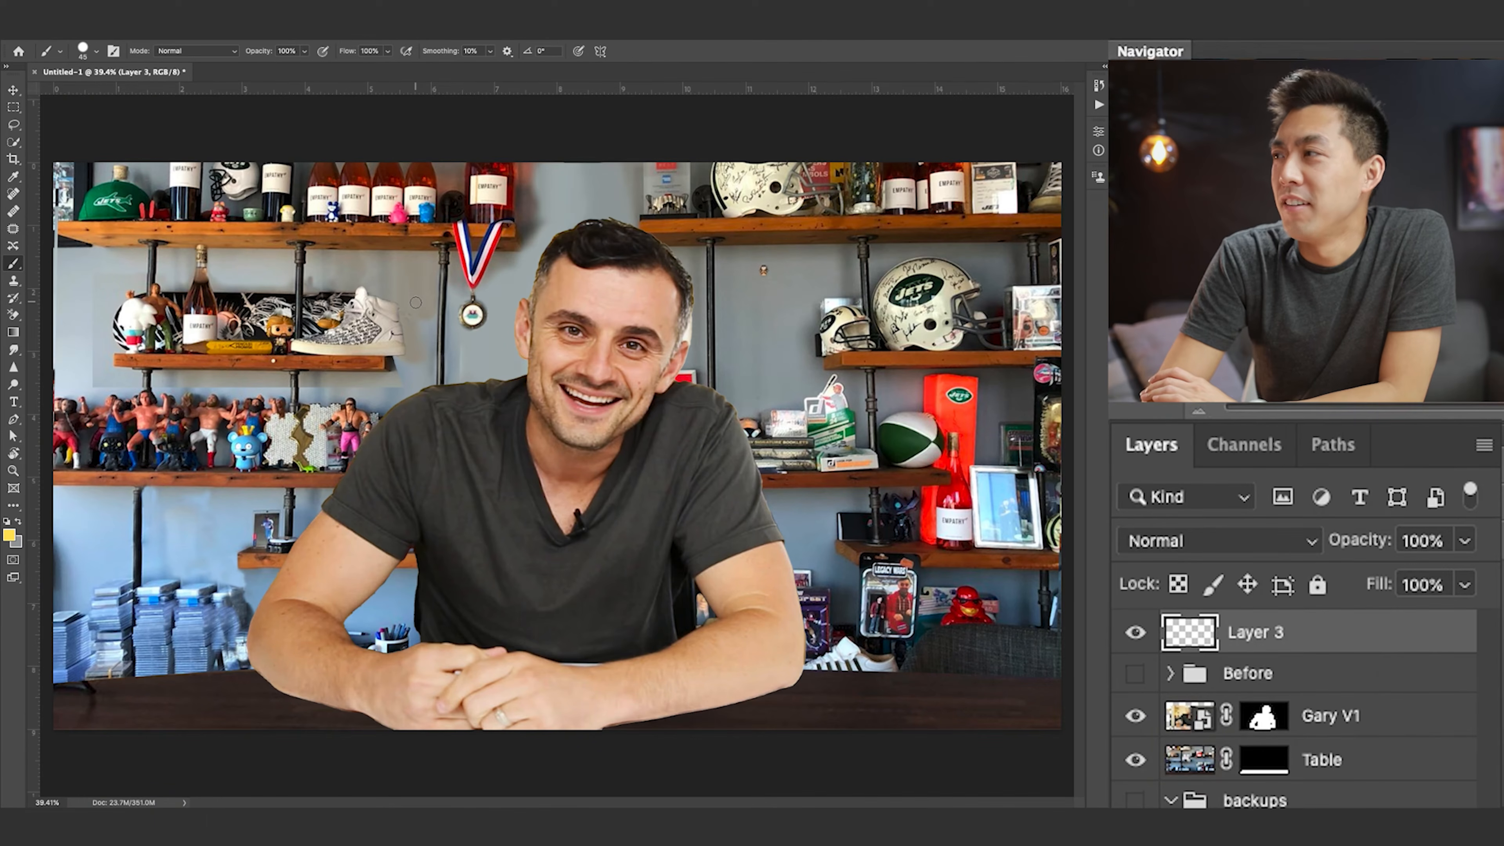
Mark the moved sneaker shelf and the removed belt in yellow on Layer 3 and undo the annotations
{"action": "mouse_move", "coordinate": [415, 302]}
{"action": "left_mouse_down"}
{"action": "mouse_move", "coordinate": [391, 284]}
{"action": "mouse_move", "coordinate": [118, 320]}
{"action": "mouse_move", "coordinate": [406, 315]}
{"action": "left_mouse_up"}
{"action": "left_click_drag", "start_coordinate": [500, 347], "coordinate": [286, 350]}
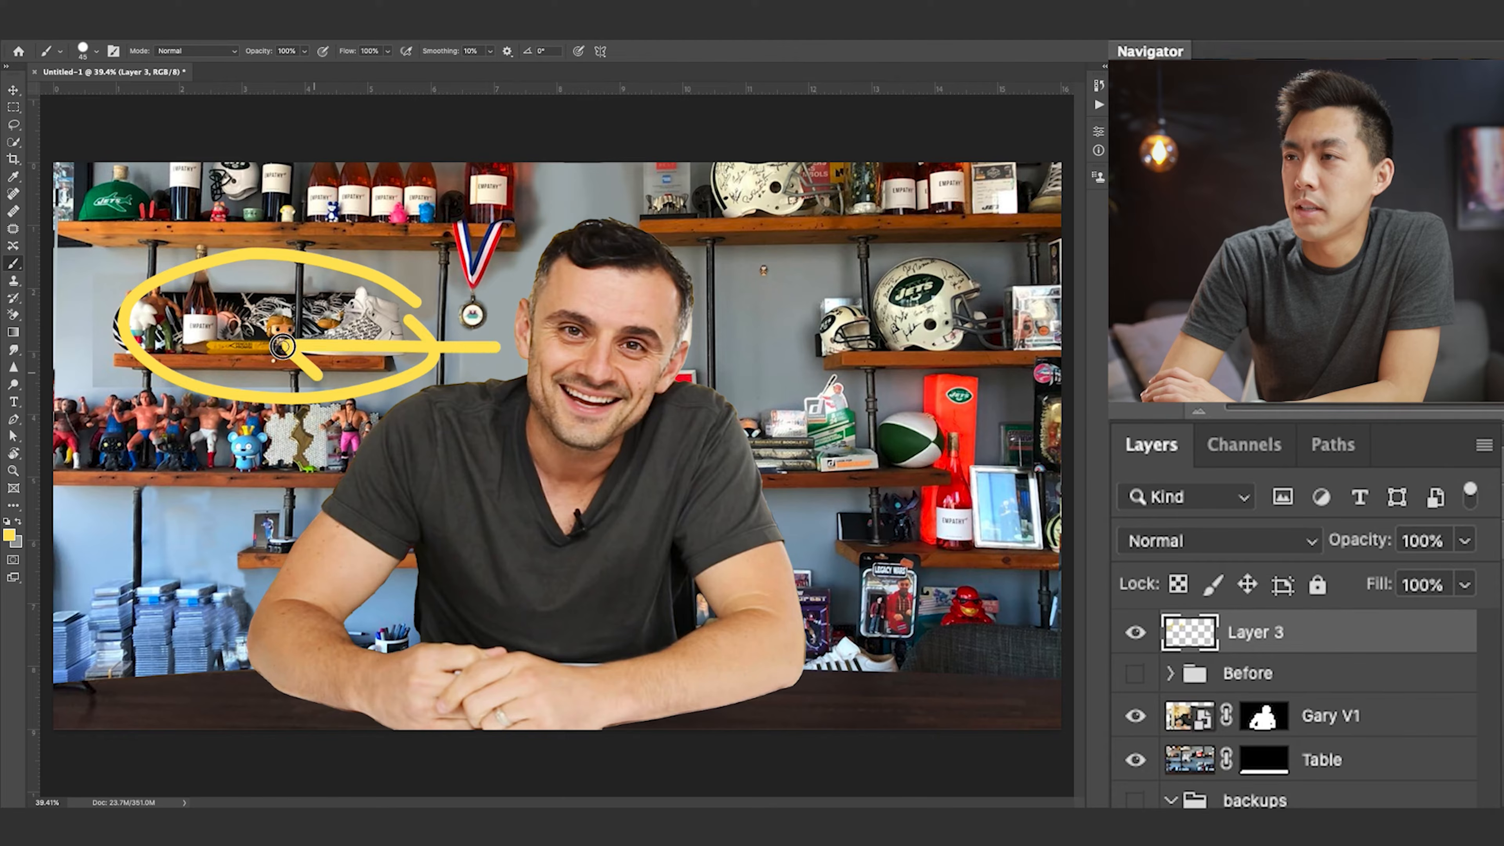
{"action": "mouse_move", "coordinate": [562, 162]}
{"action": "left_mouse_down"}
{"action": "mouse_move", "coordinate": [568, 198]}
{"action": "mouse_move", "coordinate": [533, 261]}
{"action": "mouse_move", "coordinate": [587, 310]}
{"action": "left_mouse_up"}
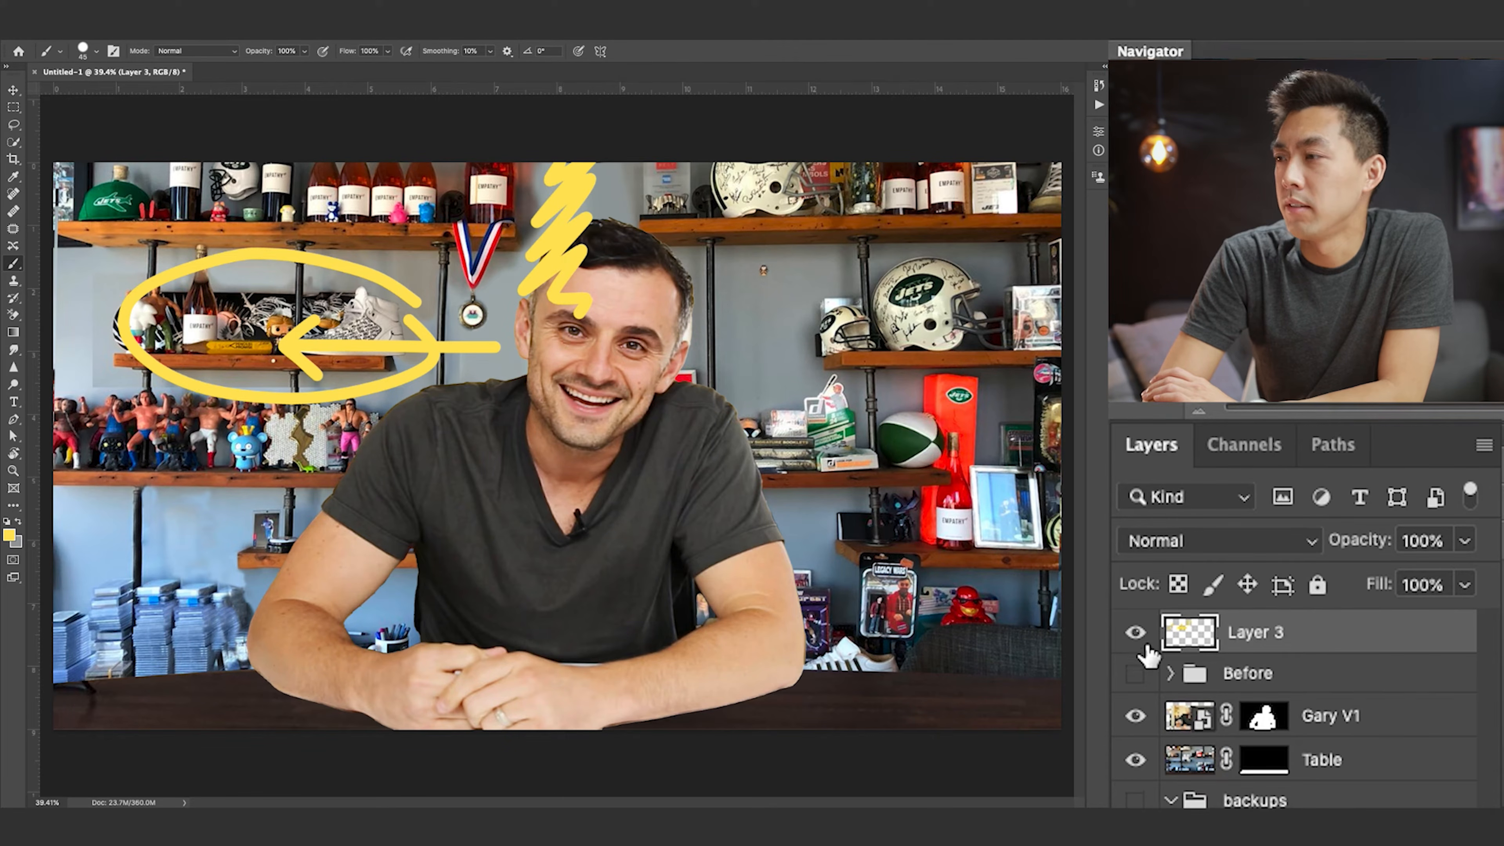
{"action": "key", "text": "ctrl+z"}
{"action": "key", "text": "ctrl+z"}
{"action": "key", "text": "ctrl+z"}
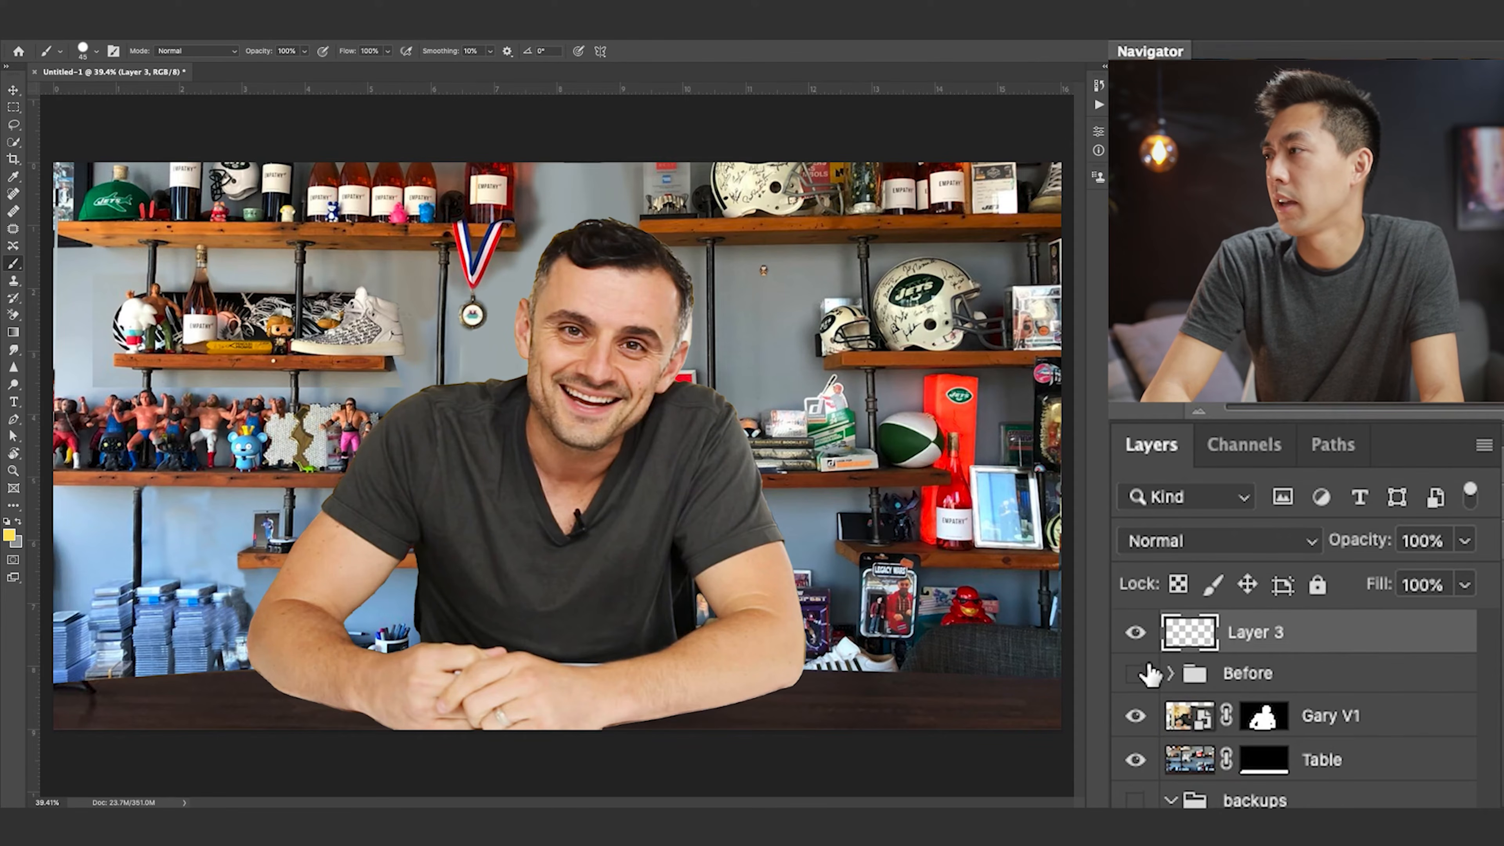
Toggle the backups group's visibility to compare the original and rearranged shelf backgrounds
{"action": "left_click", "coordinate": [1136, 800]}
{"action": "left_click", "coordinate": [1136, 800]}
{"action": "left_click", "coordinate": [1136, 800]}
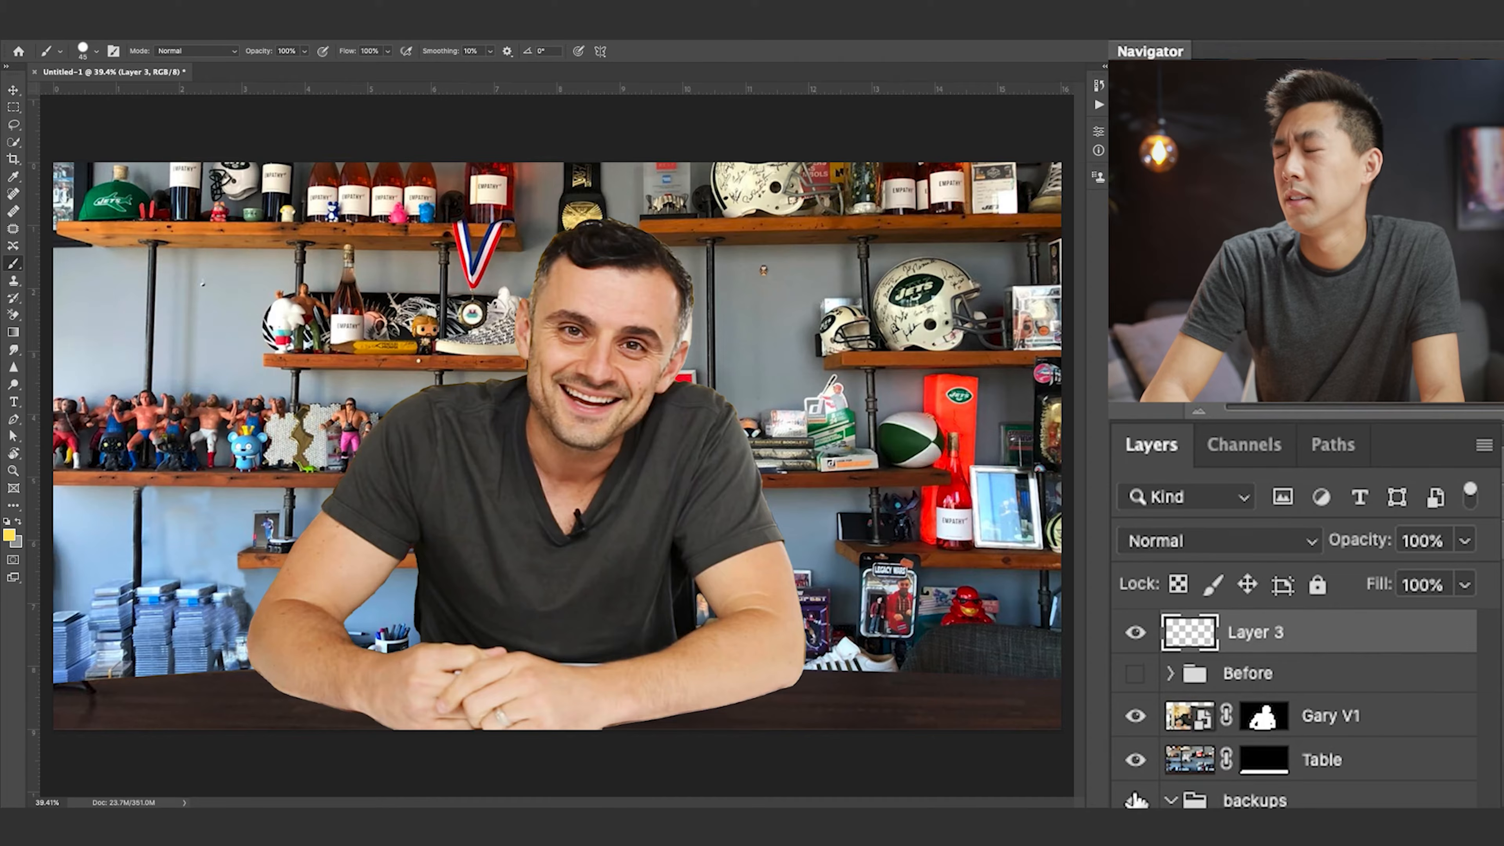
{"action": "left_click", "coordinate": [1136, 800]}
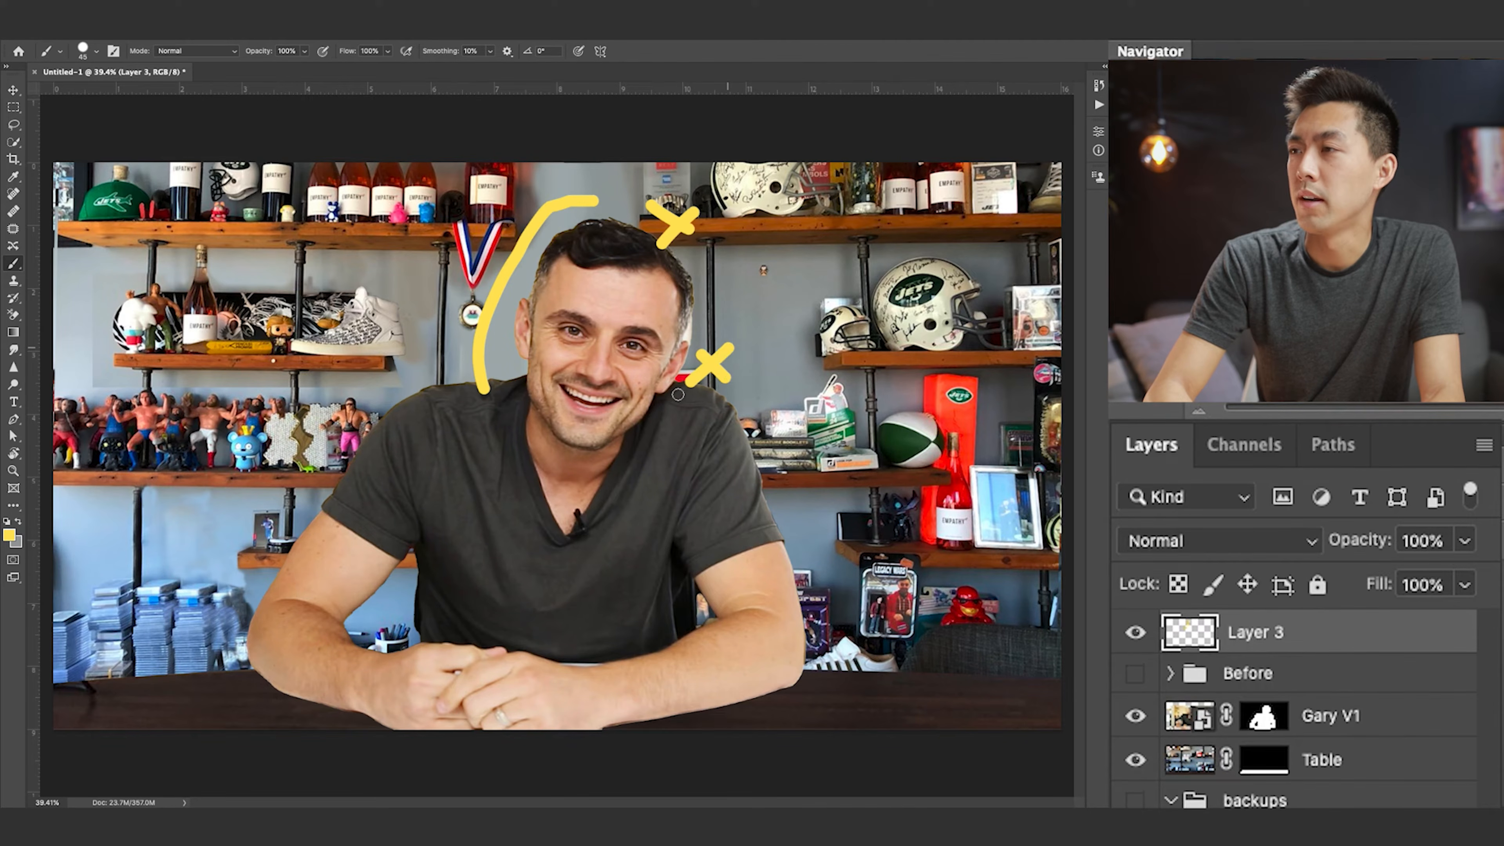
Sketch yellow crosses, outward arrows and a curve on Layer 3 to plan the shelf spacing, and undo the marks
{"action": "left_click", "coordinate": [475, 225]}
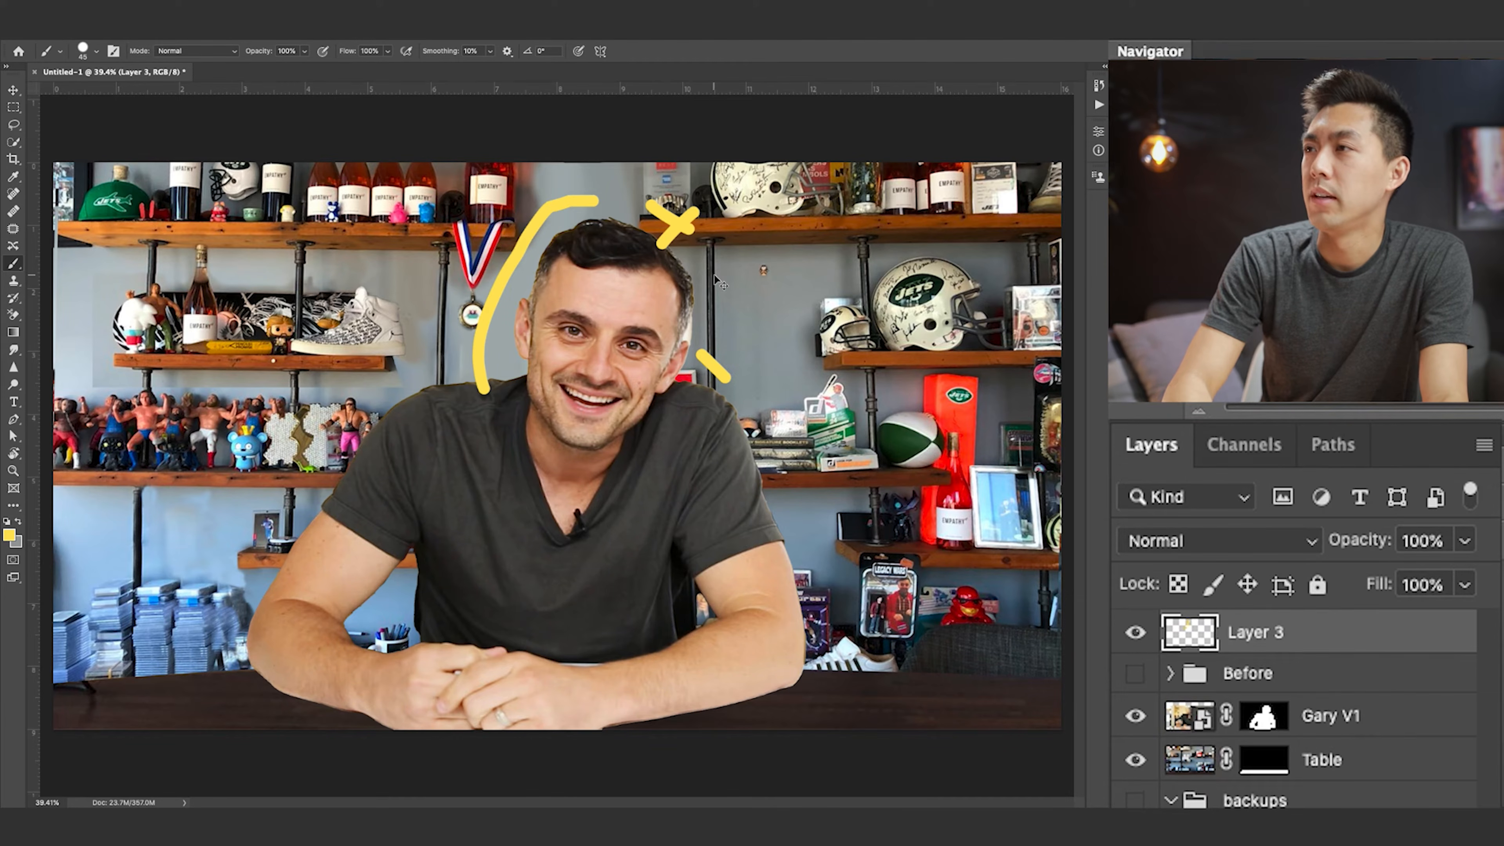
{"action": "key", "text": "ctrl+z"}
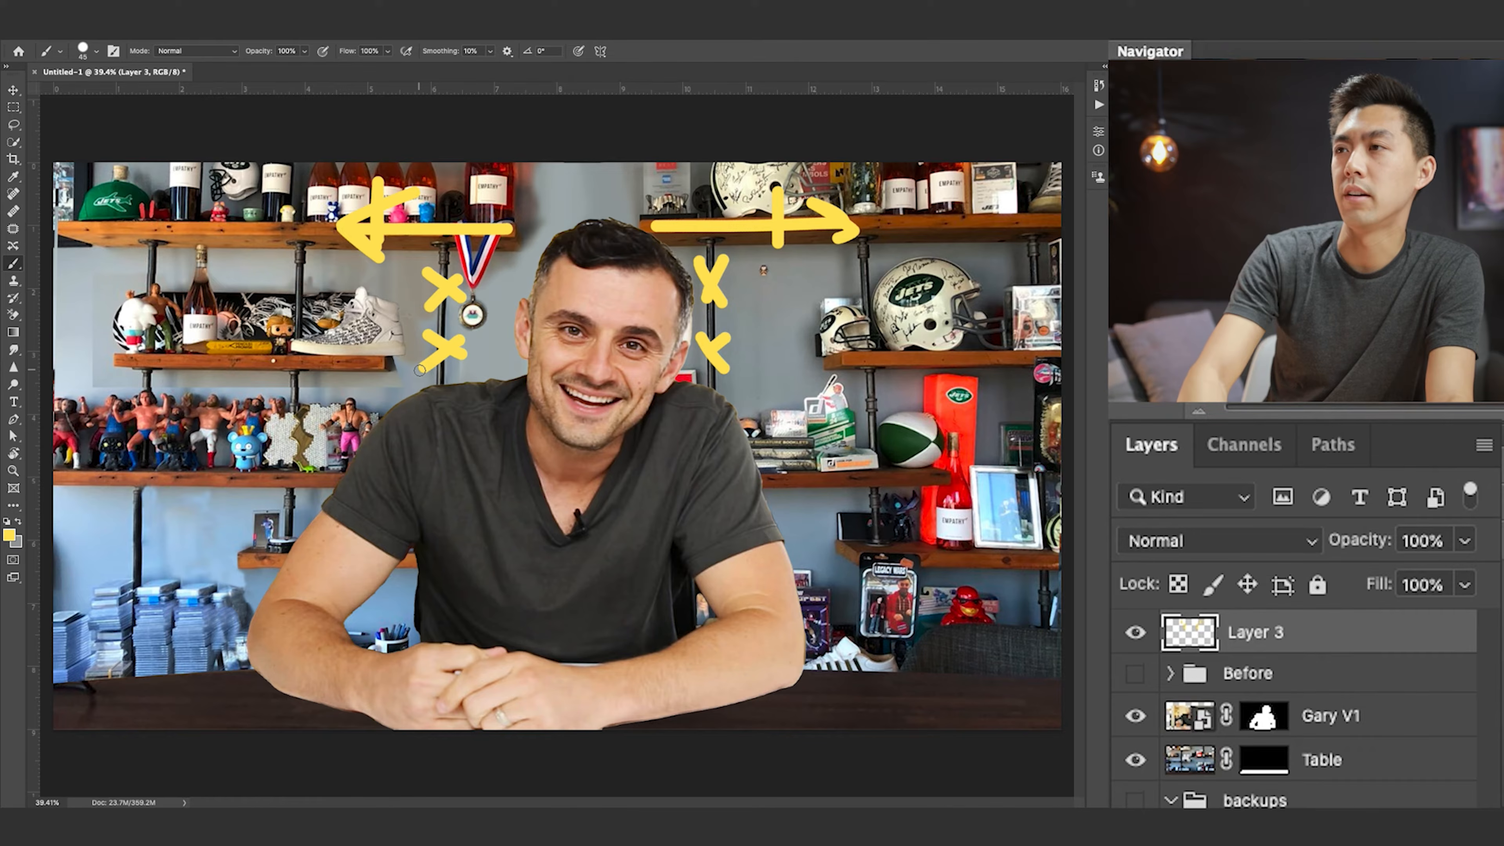
{"action": "mouse_move", "coordinate": [327, 163]}
{"action": "left_mouse_down"}
{"action": "mouse_move", "coordinate": [473, 371]}
{"action": "mouse_move", "coordinate": [774, 370]}
{"action": "mouse_move", "coordinate": [821, 210]}
{"action": "left_mouse_up"}
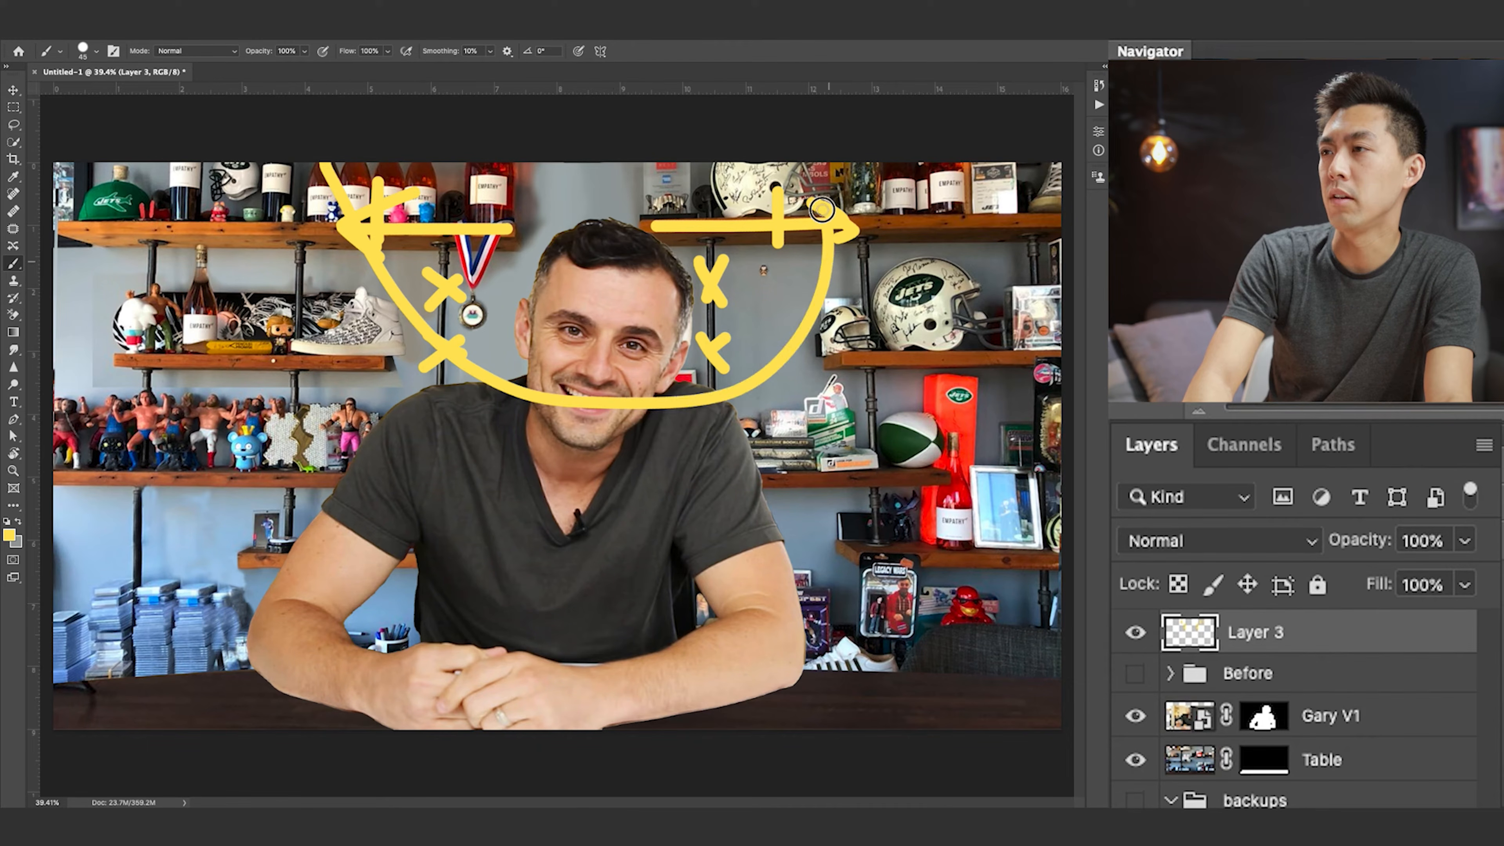
{"action": "left_click_drag", "start_coordinate": [421, 192], "coordinate": [473, 419]}
{"action": "key", "text": "ctrl+z"}
{"action": "key", "text": "ctrl+z"}
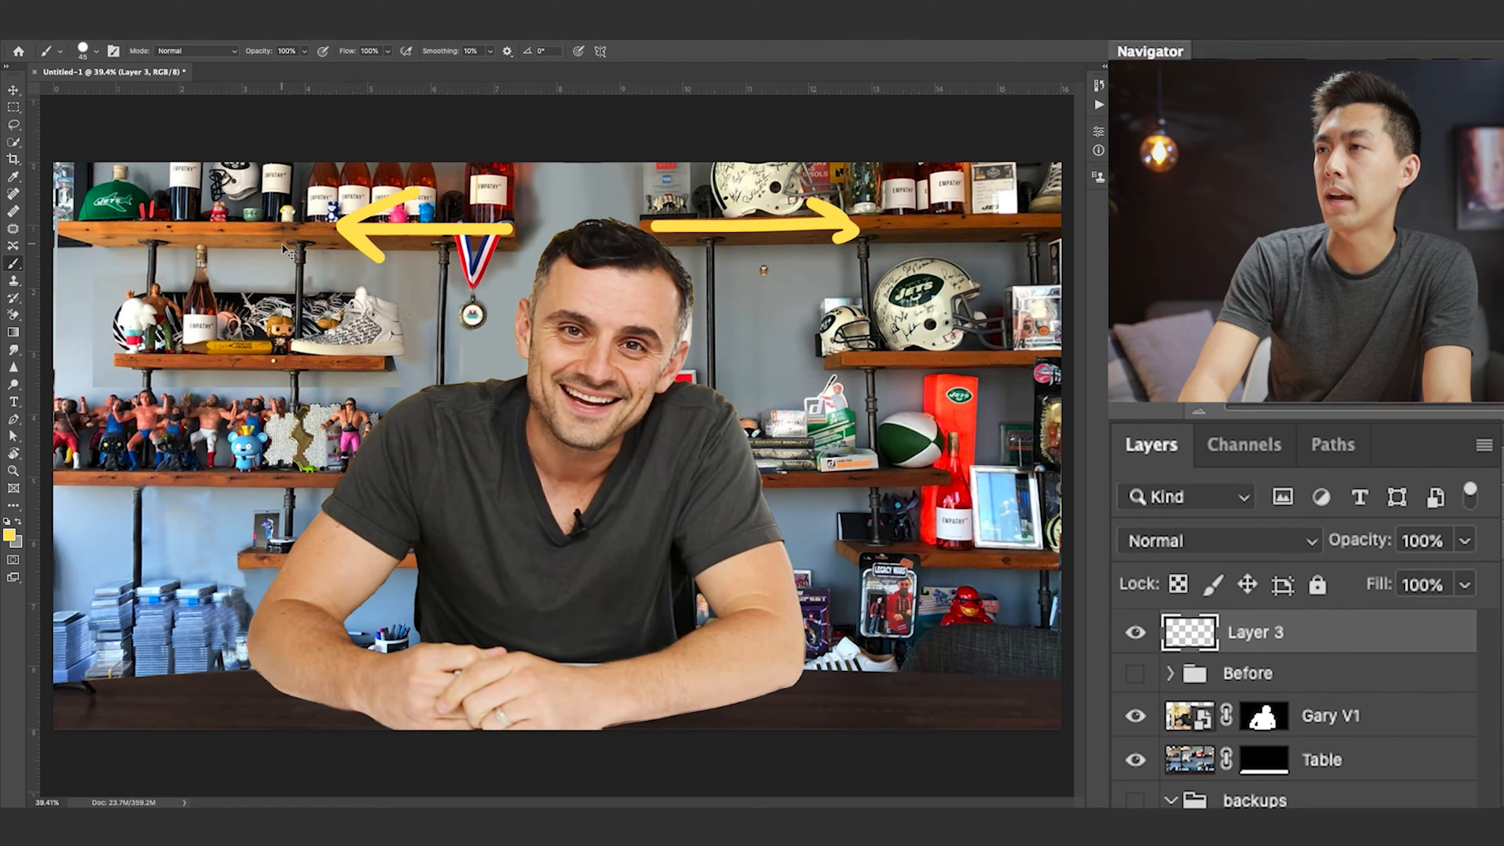
{"action": "key", "text": "ctrl+z"}
{"action": "key", "text": "ctrl+z"}
Draw yellow arrows pointing at the pipes on both sides of the man's head and undo them
{"action": "left_click_drag", "start_coordinate": [412, 306], "coordinate": [435, 313]}
{"action": "mouse_move", "coordinate": [379, 225]}
{"action": "left_mouse_down"}
{"action": "mouse_move", "coordinate": [453, 318]}
{"action": "mouse_move", "coordinate": [403, 328]}
{"action": "left_mouse_up"}
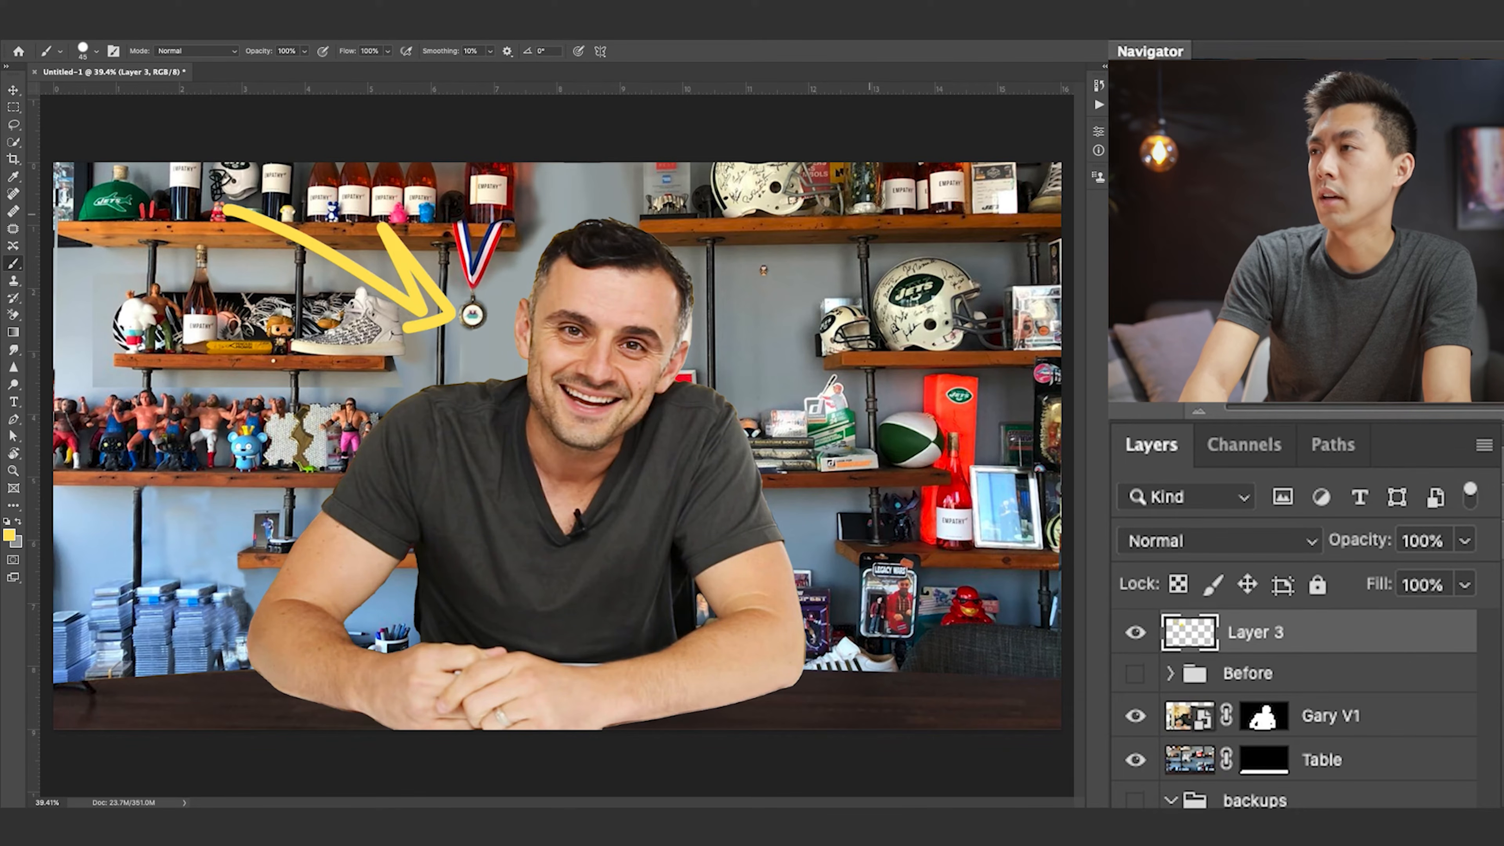
{"action": "left_click_drag", "start_coordinate": [894, 188], "coordinate": [722, 279]}
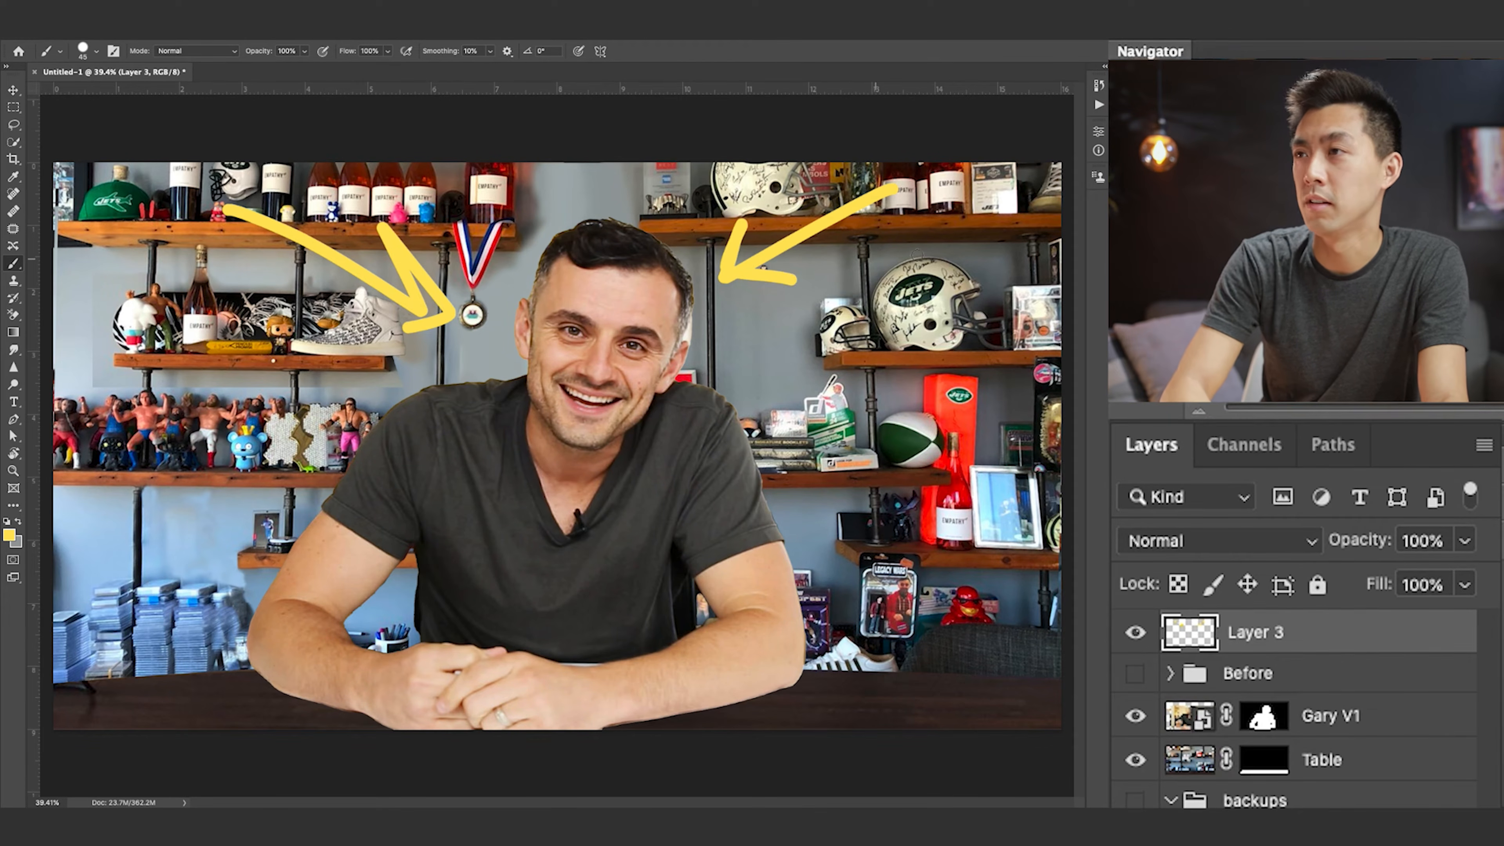
{"action": "key", "text": "ctrl+z"}
{"action": "key", "text": "ctrl+z"}
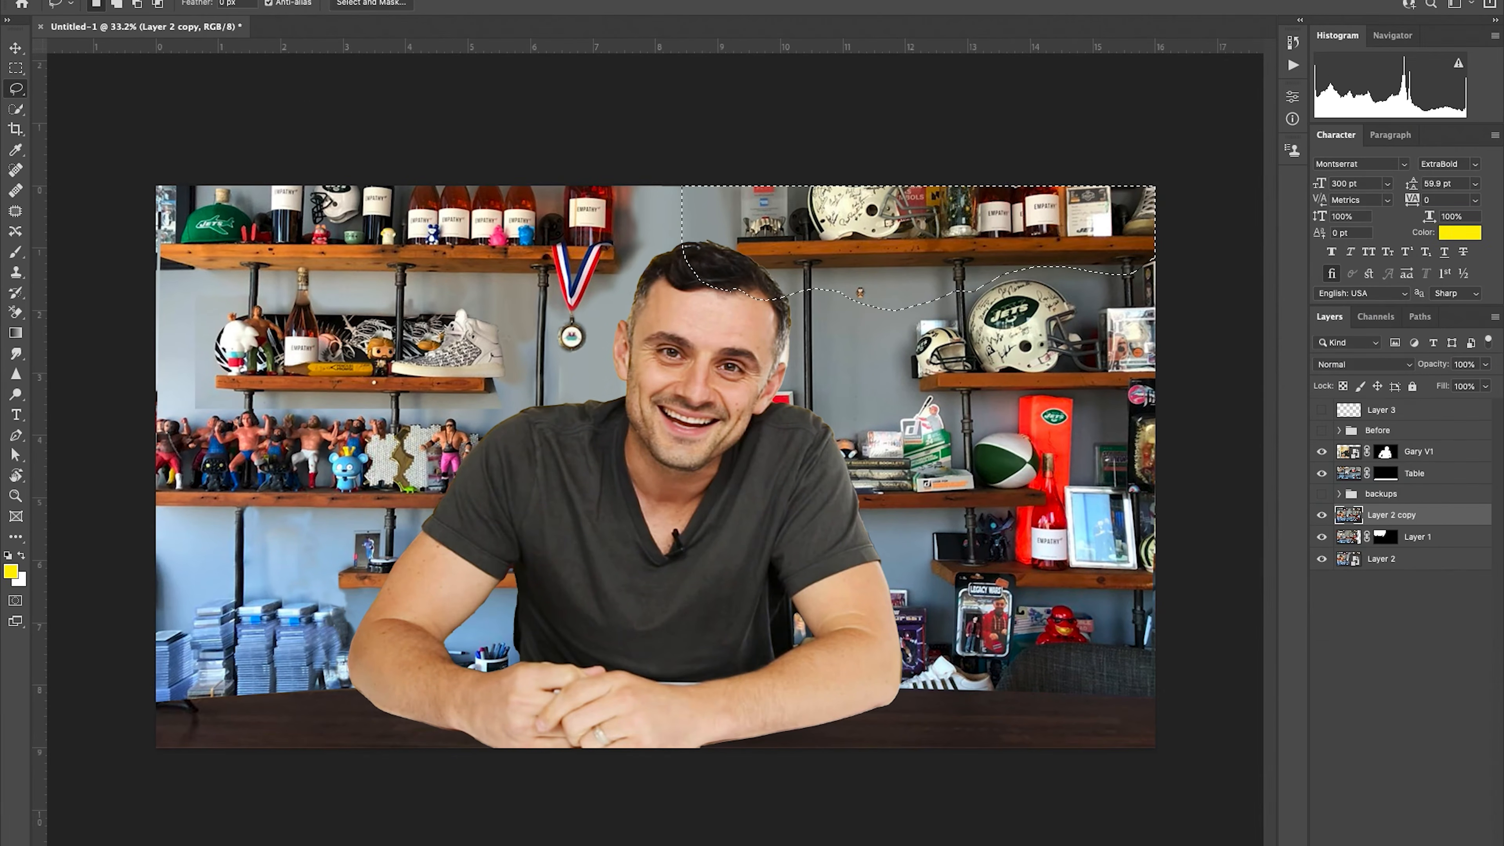
Move the lassoed upper-right shelf on Layer 2 copy outward and paint clean wall behind the man's head on Layer 2
{"action": "mouse_move", "coordinate": [1124, 237]}
{"action": "left_mouse_down"}
{"action": "mouse_move", "coordinate": [747, 231]}
{"action": "mouse_move", "coordinate": [733, 185]}
{"action": "left_mouse_up"}
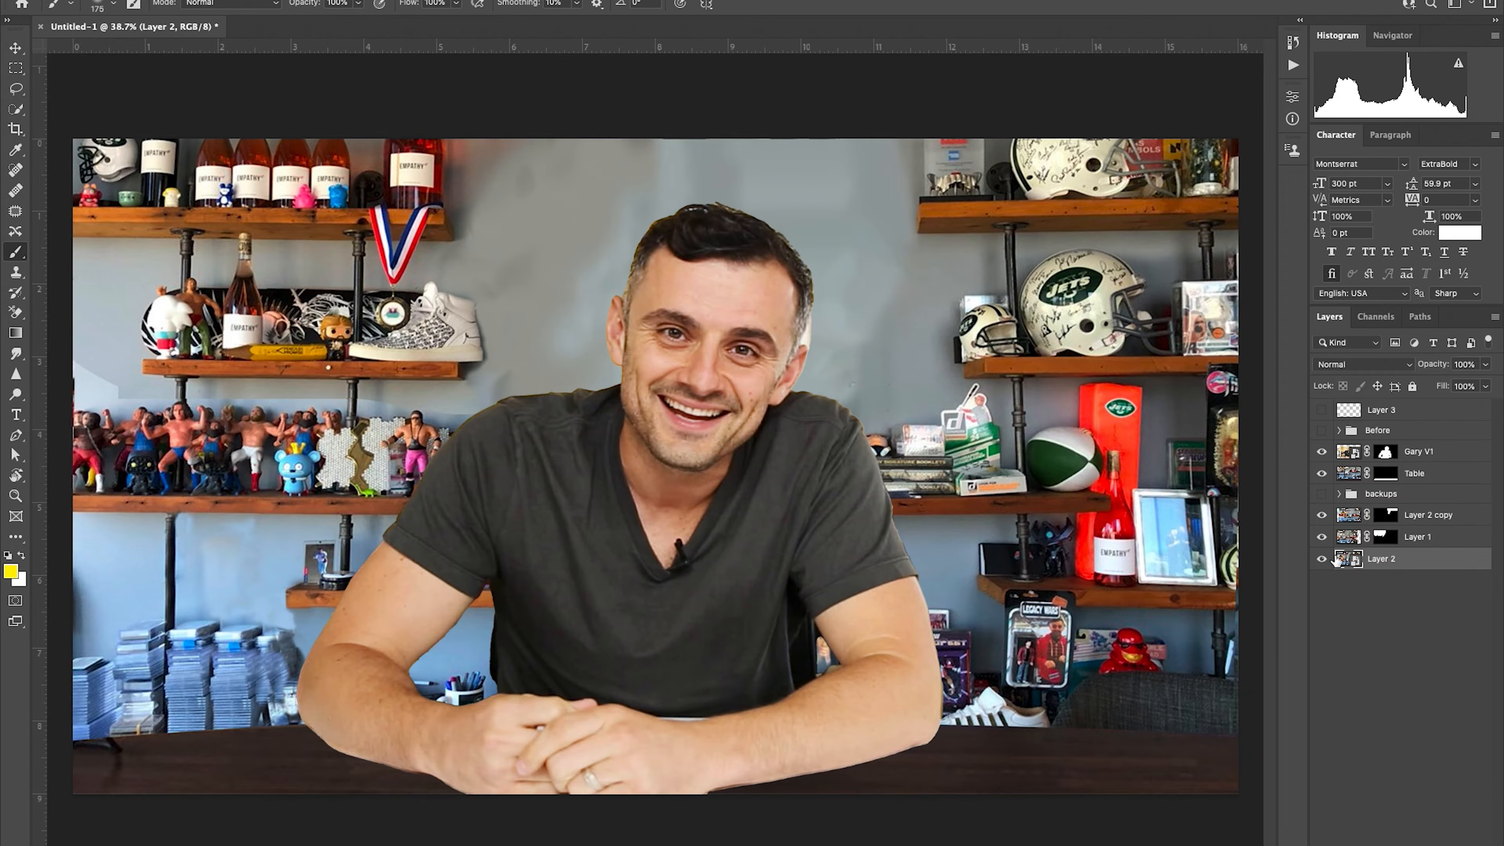
{"action": "mouse_move", "coordinate": [637, 202]}
{"action": "left_mouse_down"}
{"action": "mouse_move", "coordinate": [755, 161]}
{"action": "mouse_move", "coordinate": [539, 246]}
{"action": "left_mouse_up"}
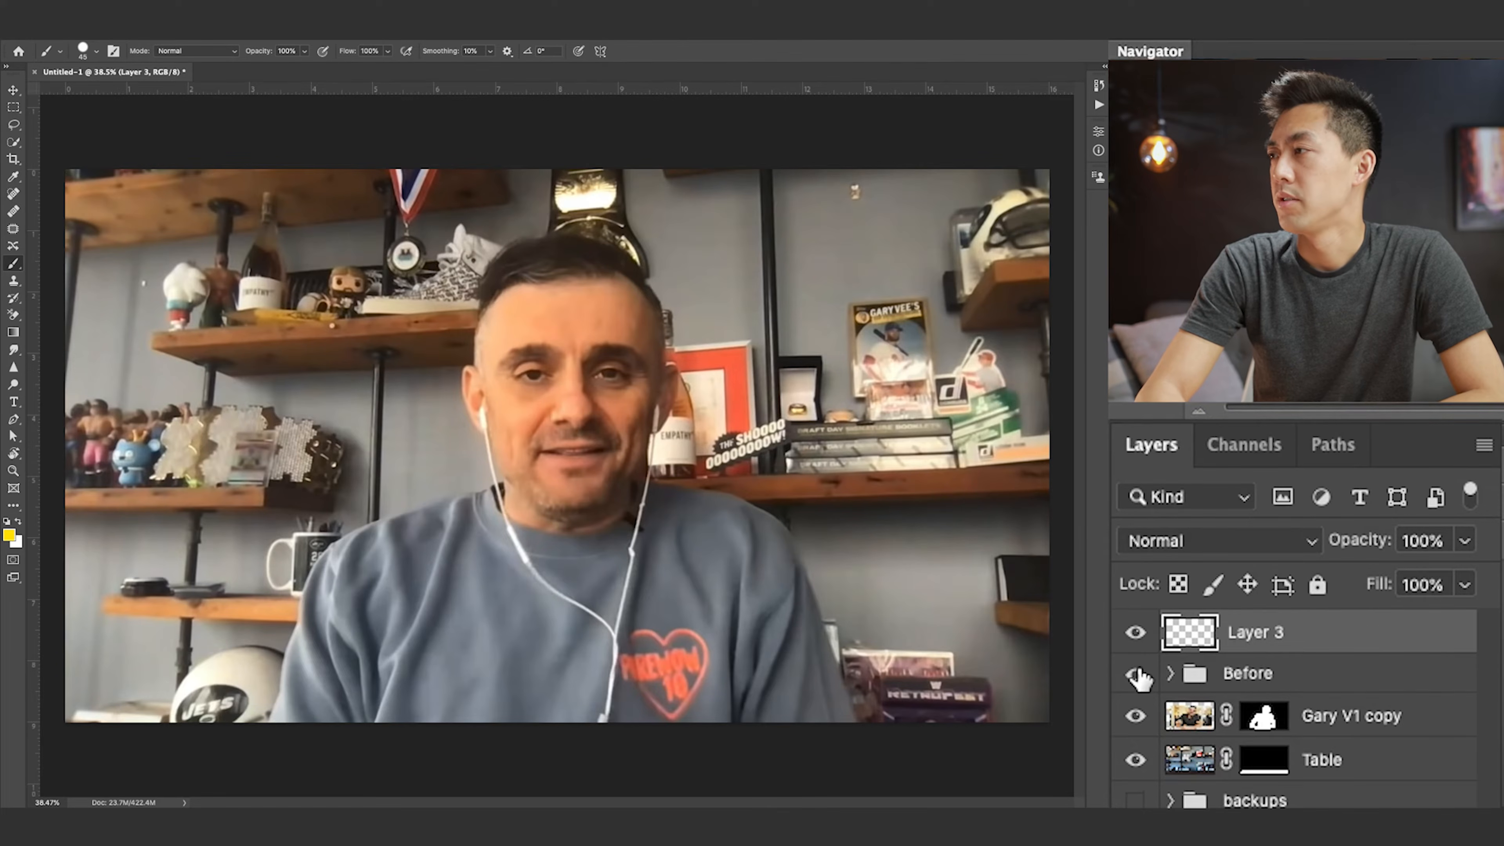
Compare the composite with the Before and backups groups, hide both, and undo the yellow arrow on Layer 3
{"action": "left_click", "coordinate": [1136, 674]}
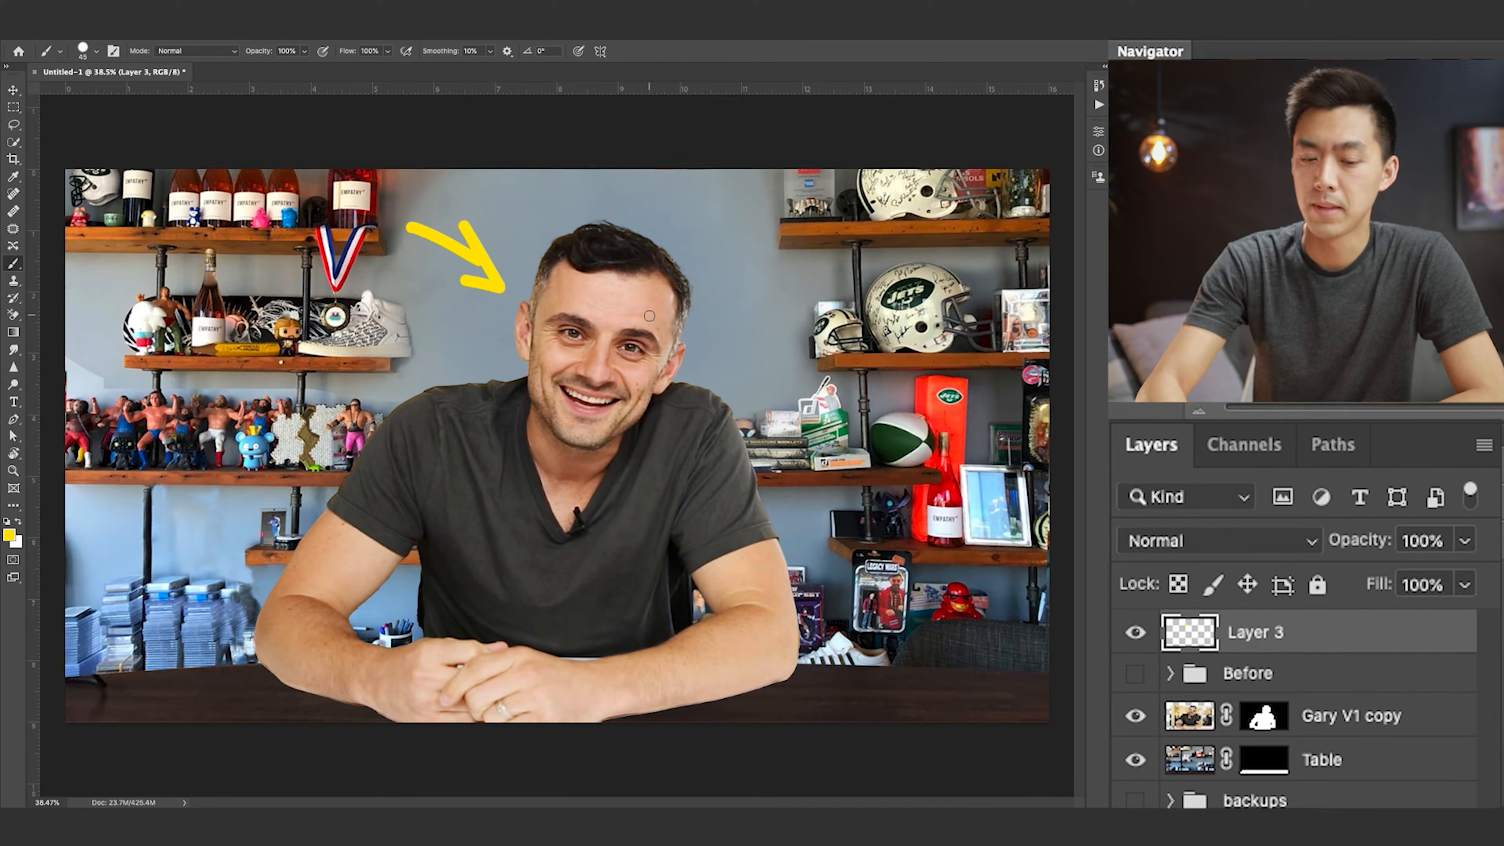
{"action": "key", "text": "ctrl+z"}
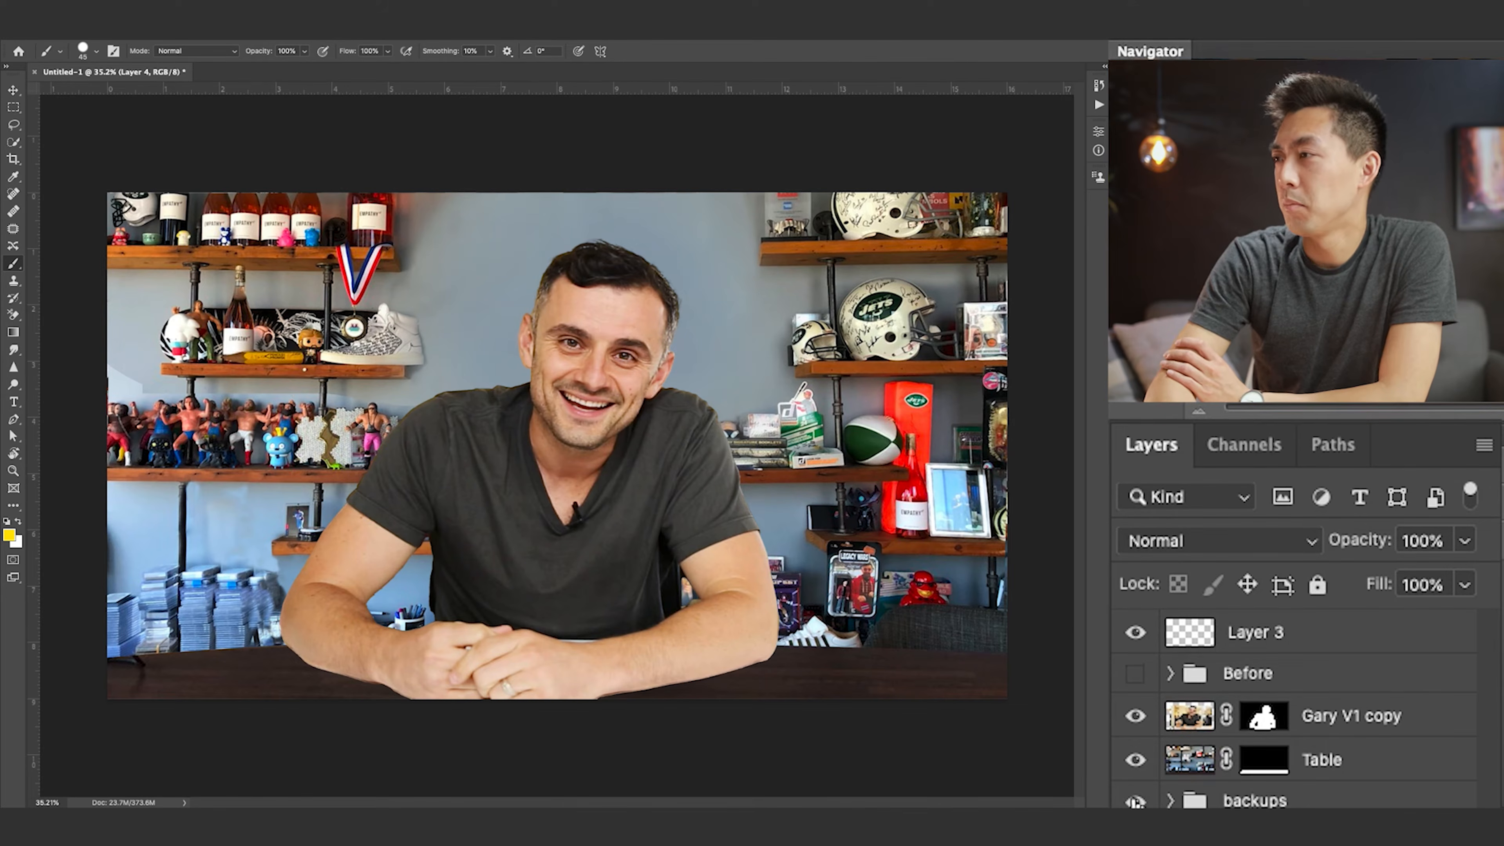
{"action": "left_click", "coordinate": [1134, 801]}
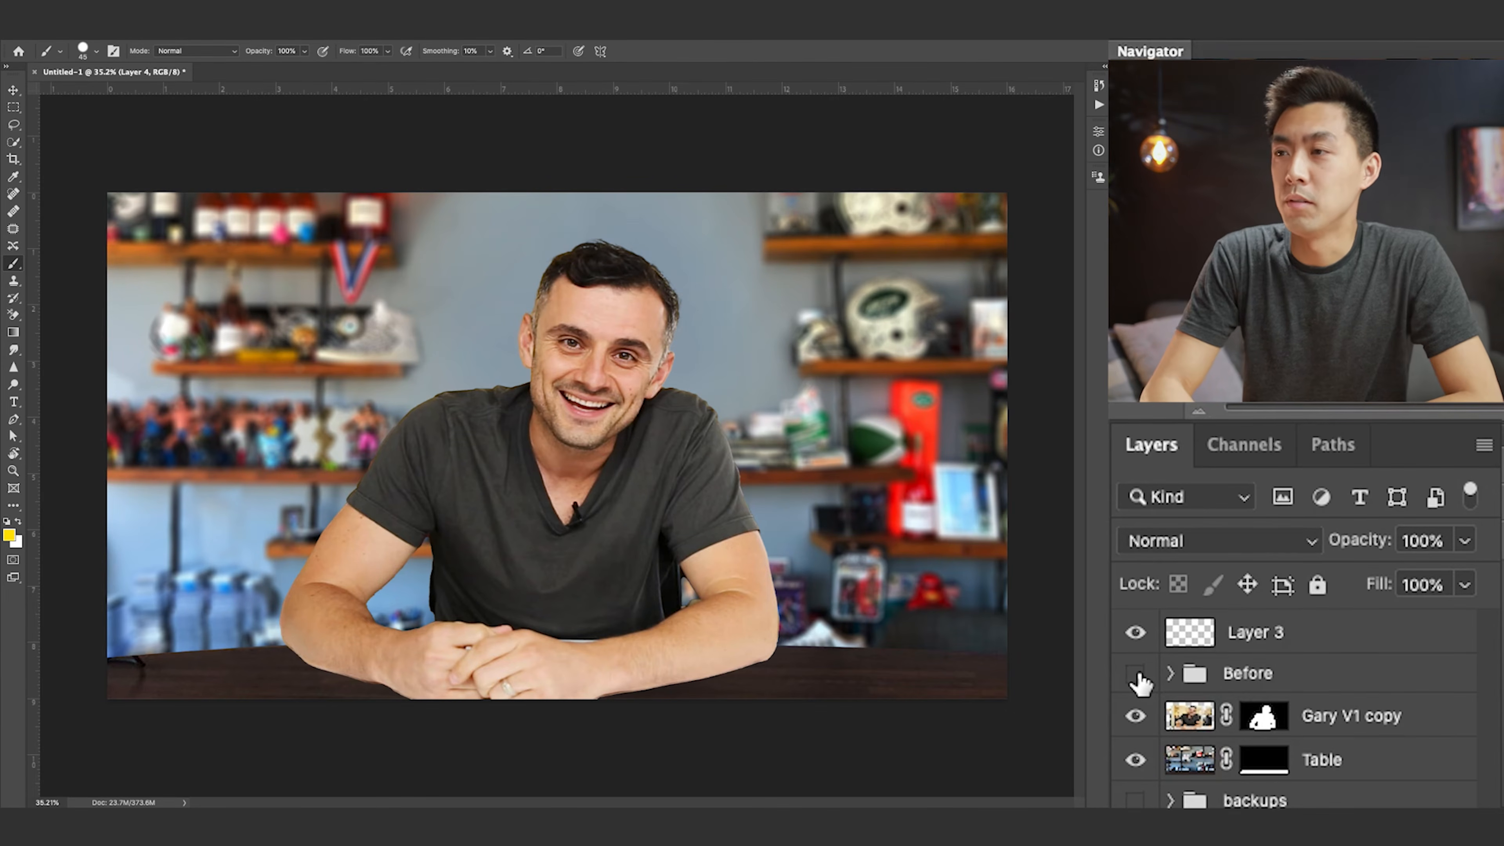
Relight the man on the Gary V1 copy layer with clipped, masked Curves adjustments
{"action": "left_click", "coordinate": [1189, 715]}
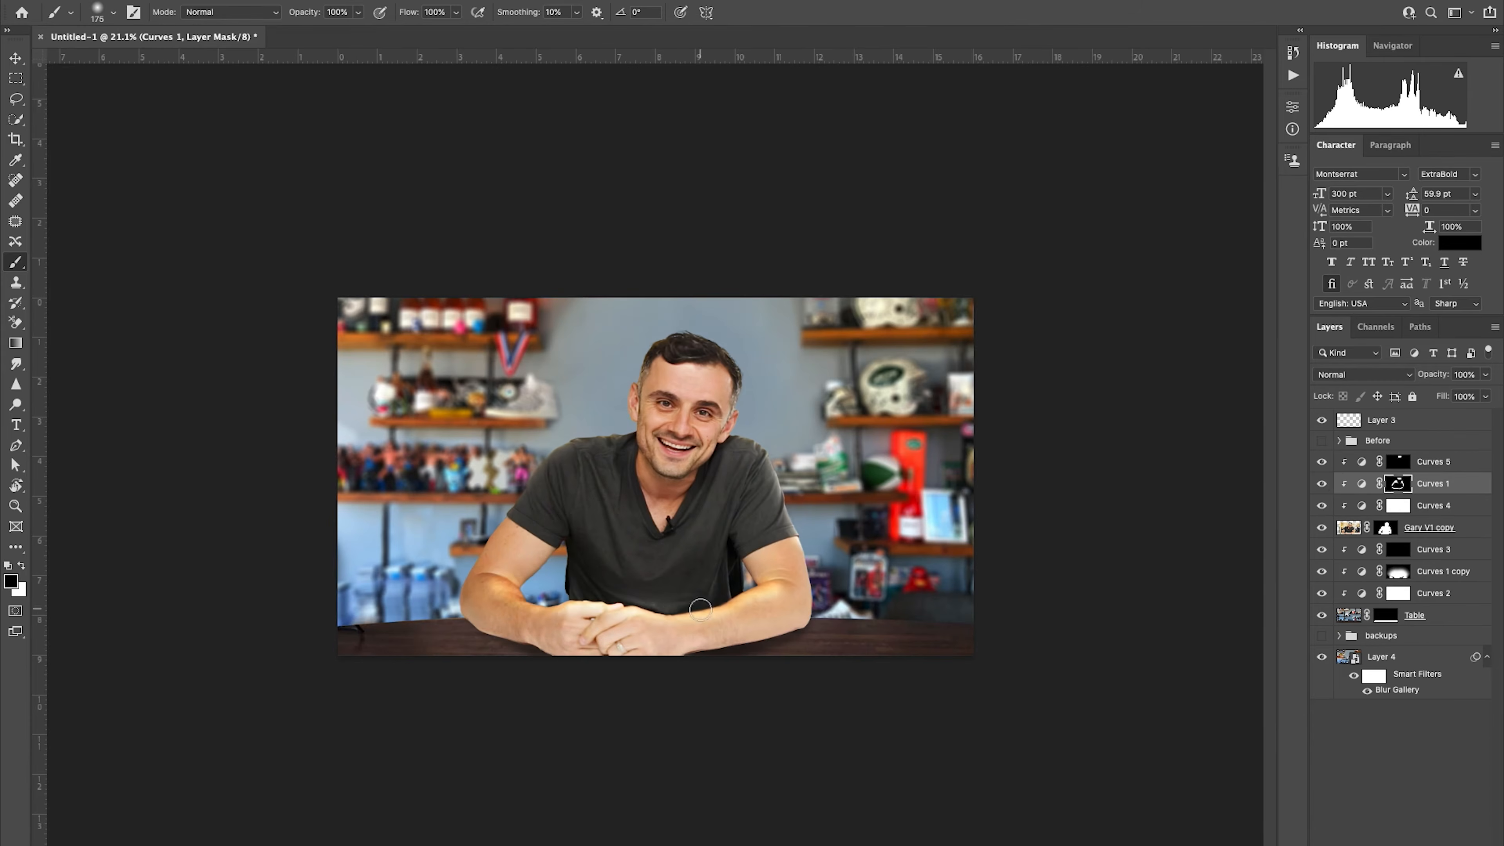
{"action": "left_click", "coordinate": [1433, 658]}
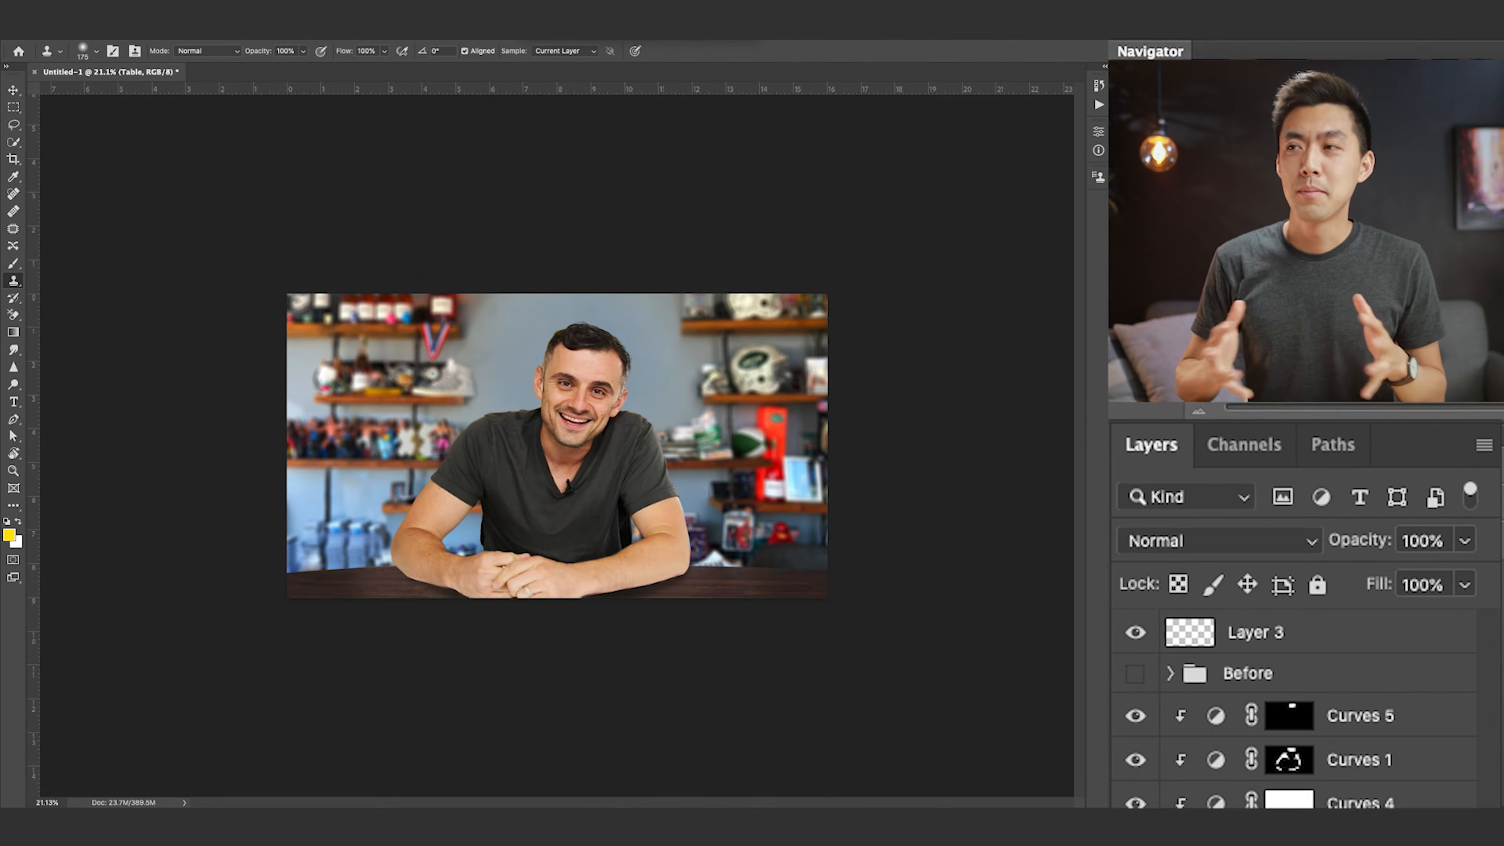